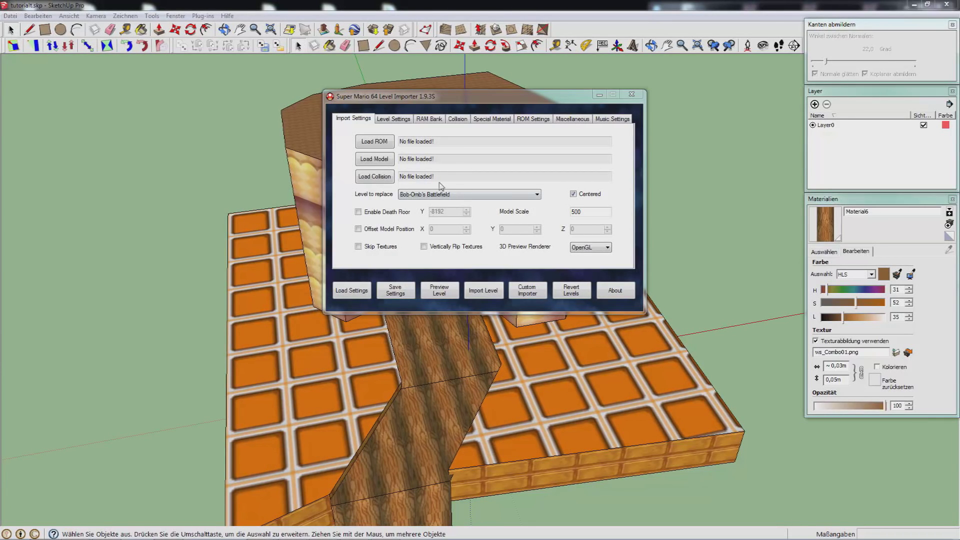
# Try to load the SM64 basic.z64 ROM into the Level Importer, declining to run the ROM extender
pyautogui.click(426, 106)
pyautogui.moveTo(422, 99); pyautogui.dragTo(366, 96)
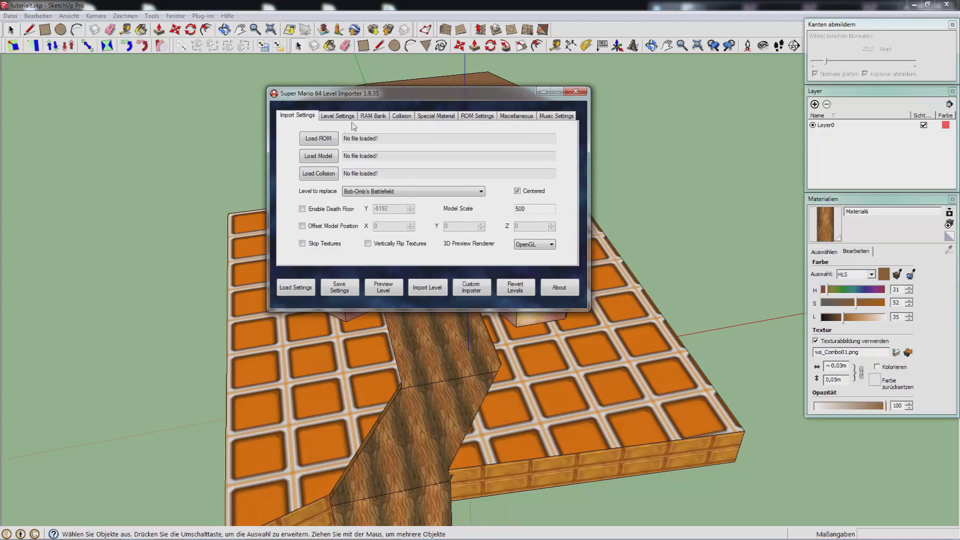
pyautogui.click(333, 142)
pyautogui.scroll(-5, 417, 220)
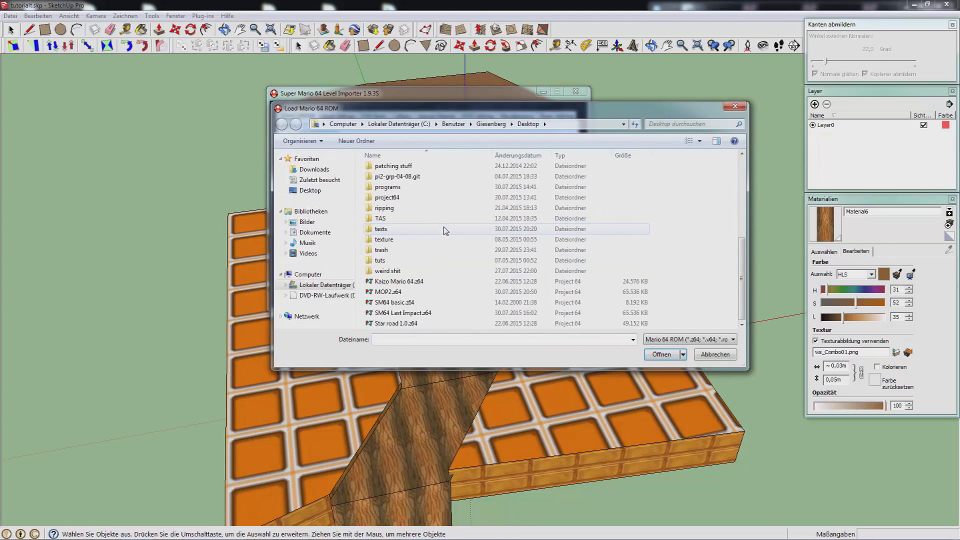
pyautogui.doubleClick(438, 303)
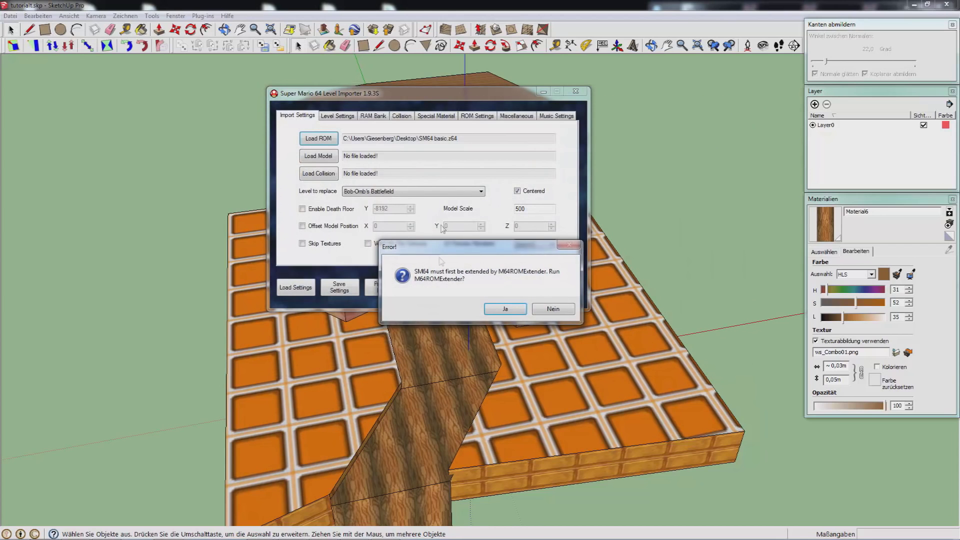
pyautogui.click(547, 309)
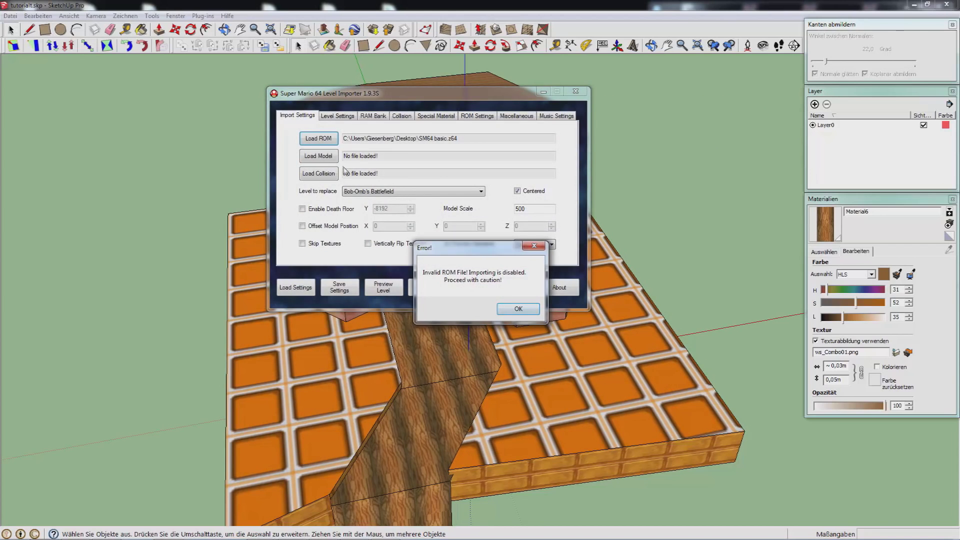
pyautogui.click(509, 306)
# Load MOP2.z64 from the Desktop as the ROM in the Level Importer
pyautogui.click(330, 142)
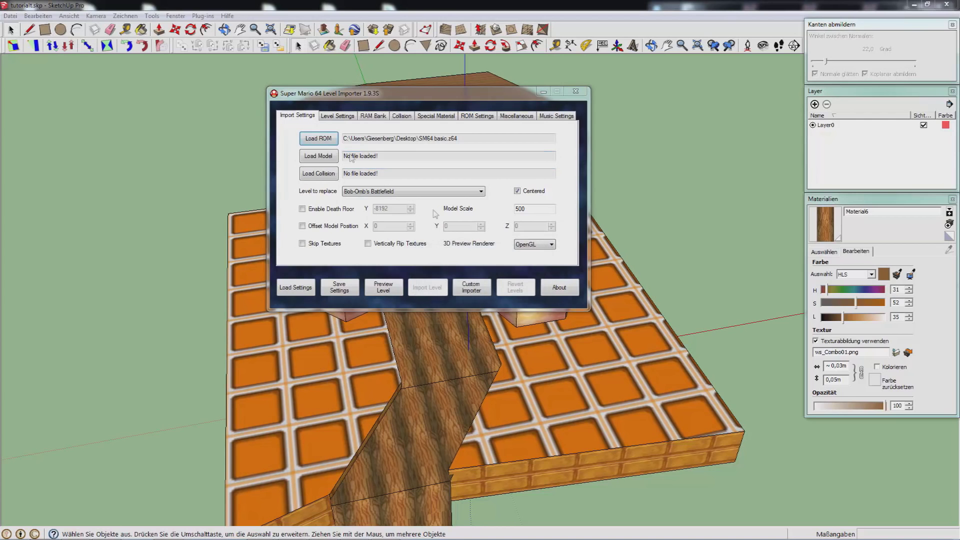
pyautogui.scroll(-5, 483, 255)
pyautogui.doubleClick(429, 296)
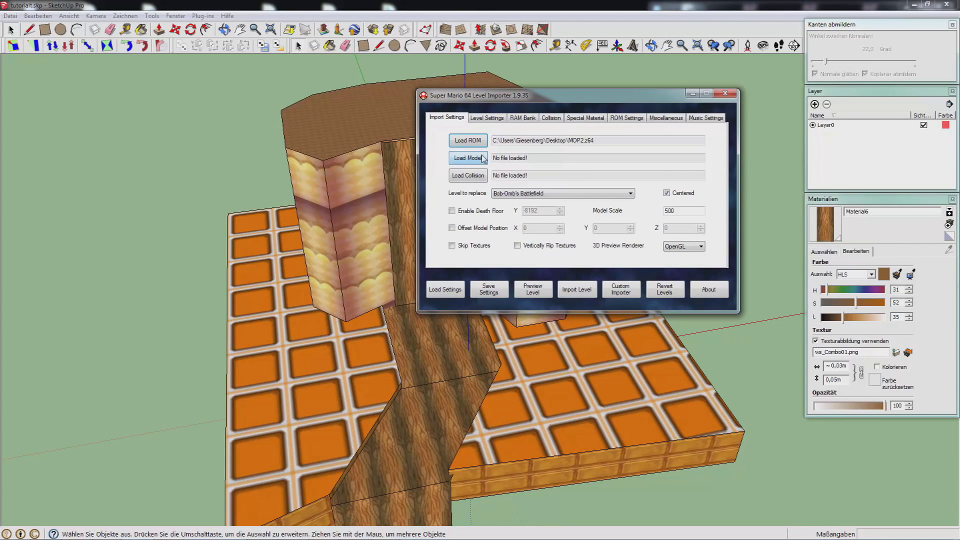
# Open the importer's model file selection and browse the OBJ files in the Object+mtl+texture folder
pyautogui.click(467, 158)
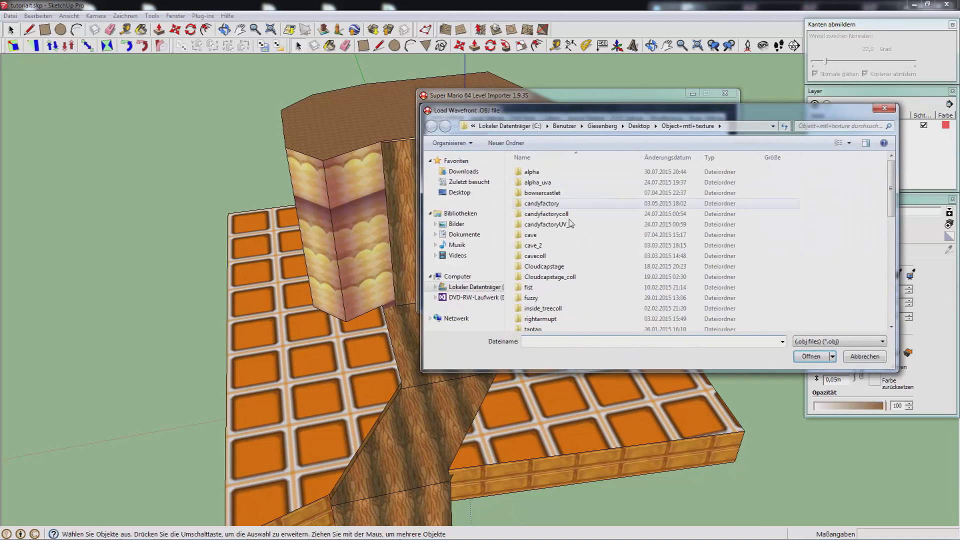
pyautogui.scroll(-3, 572, 224)
pyautogui.scroll(-1, 572, 230)
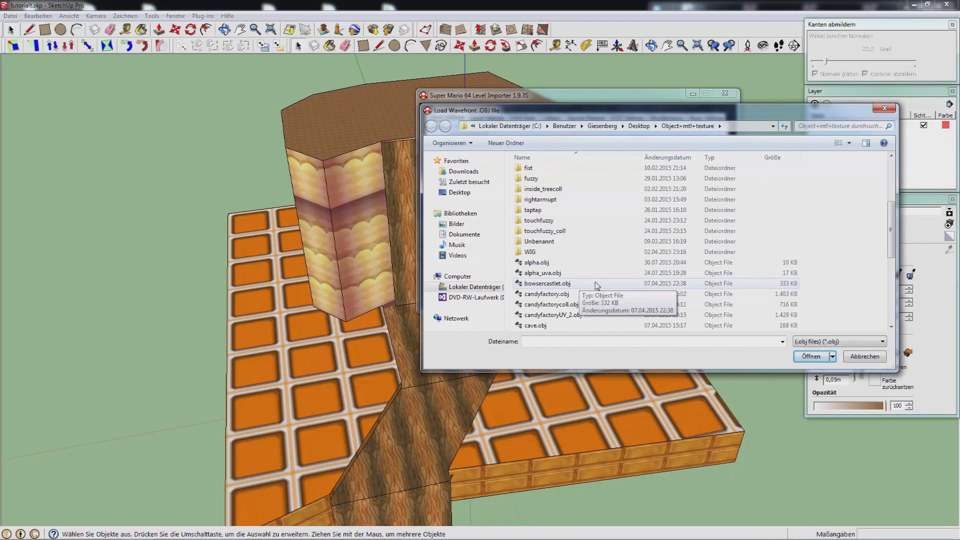
pyautogui.press('Escape')
# Switch to SketchUp and export the level model as an OBJ file, overwriting alpha.obj in the Object+mtl+texture folder
pyautogui.click(10, 15)
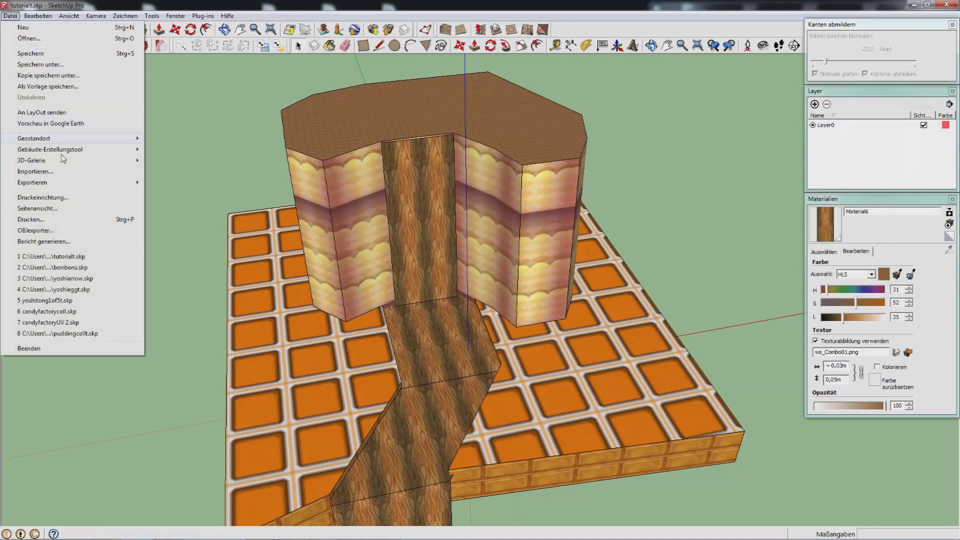
pyautogui.moveTo(118, 185)
pyautogui.click(168, 182)
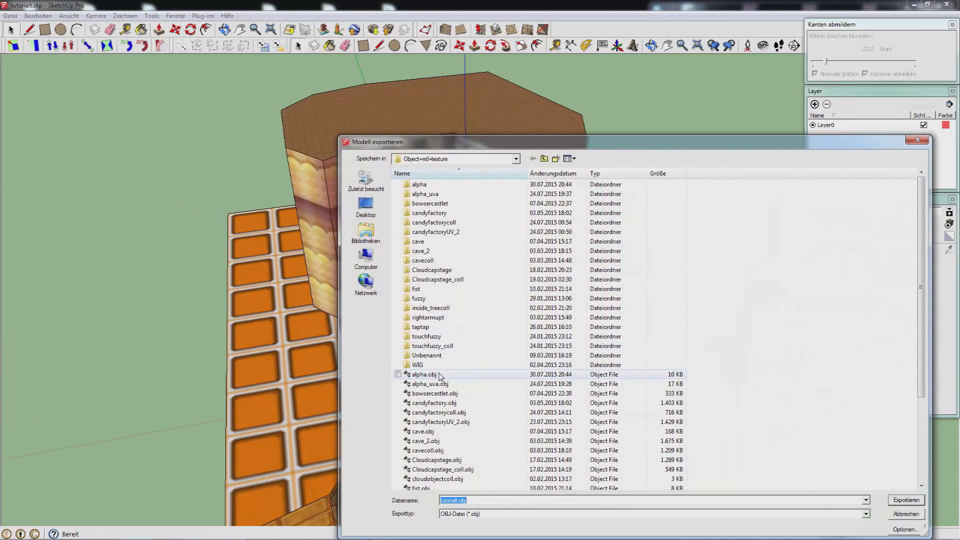
pyautogui.doubleClick(440, 374)
pyautogui.click(510, 278)
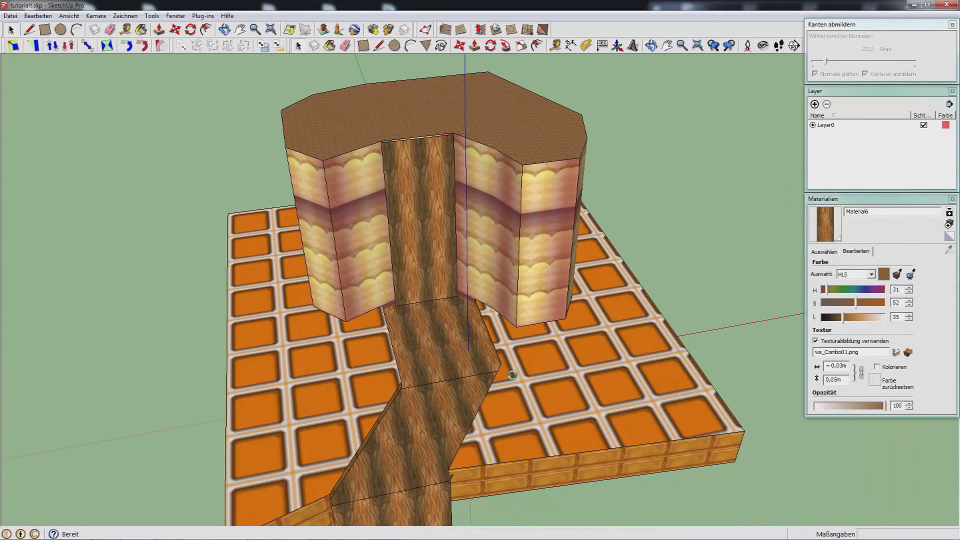
pyautogui.click(531, 348)
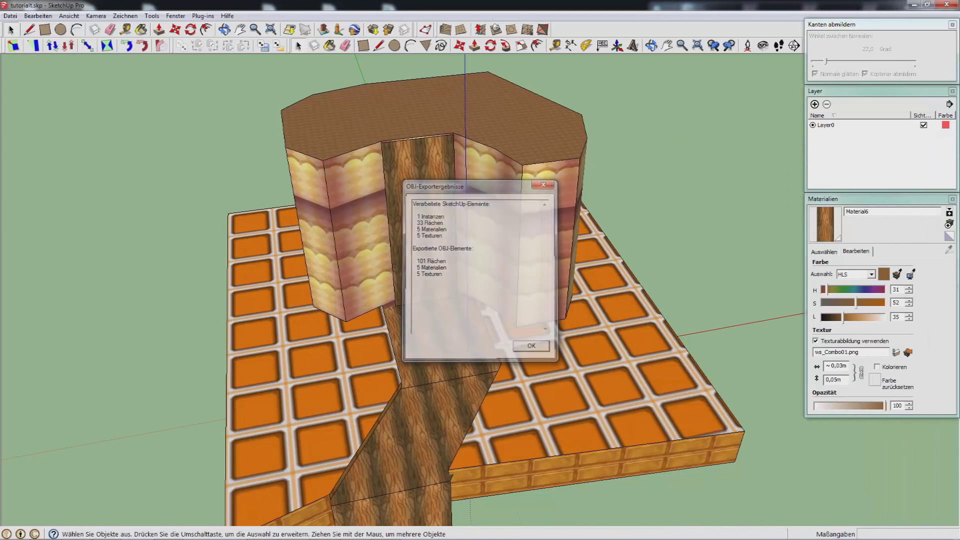
# Switch to the Level Importer, load alpha.obj as the level model, and check it in the 3D preview
pyautogui.click(170, 533)
pyautogui.doubleClick(540, 262)
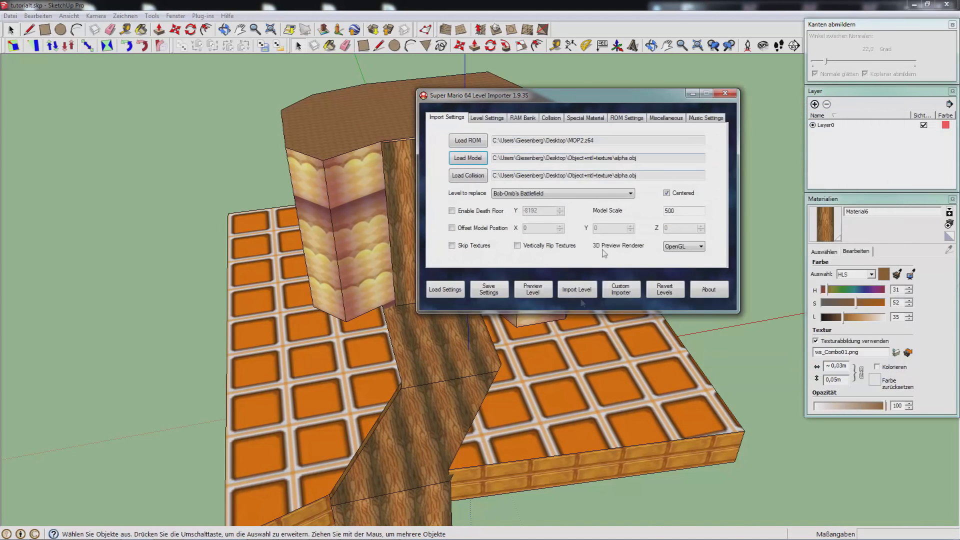
pyautogui.click(542, 290)
pyautogui.moveTo(448, 231); pyautogui.dragTo(510, 203)
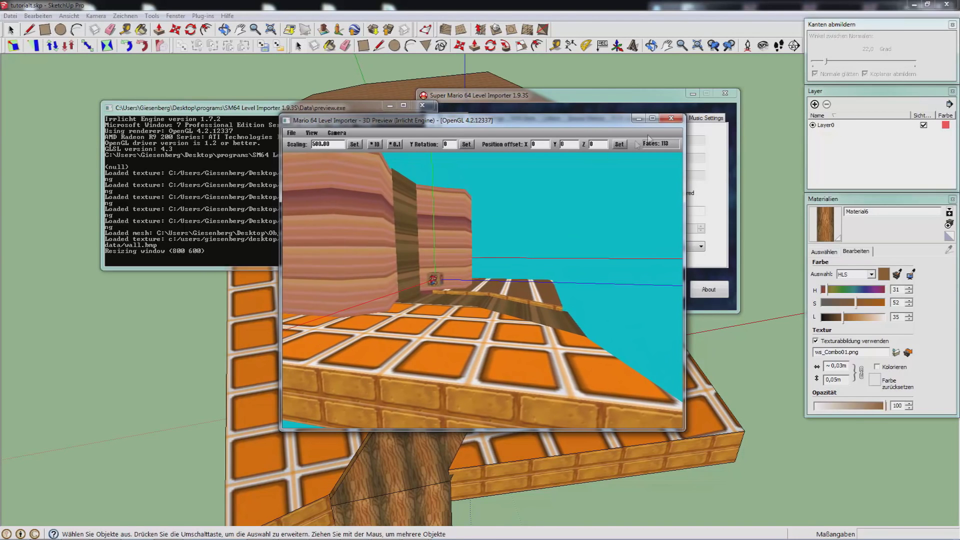
pyautogui.click(670, 119)
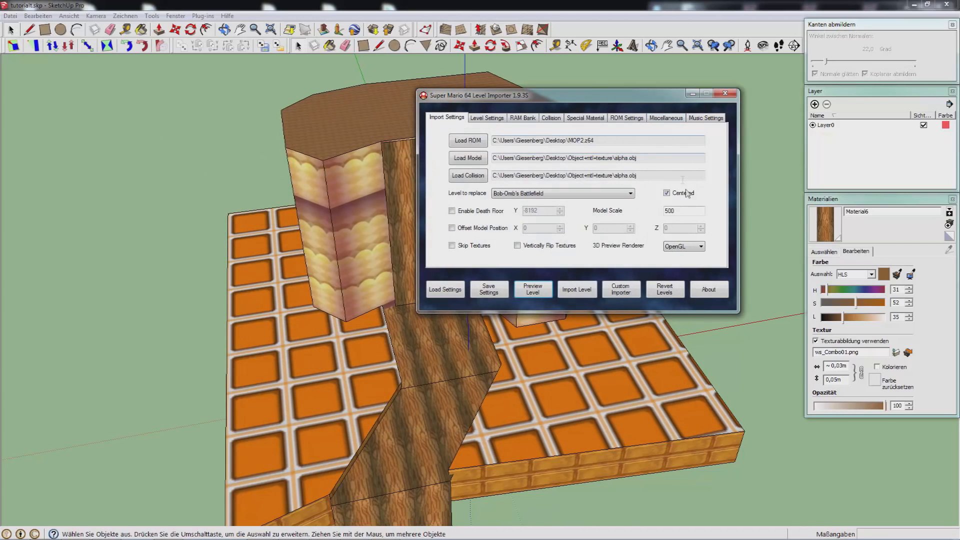
# Set the level to replace to End Cake Picture and disable centering of the model
pyautogui.moveTo(692, 211); pyautogui.dragTo(657, 210)
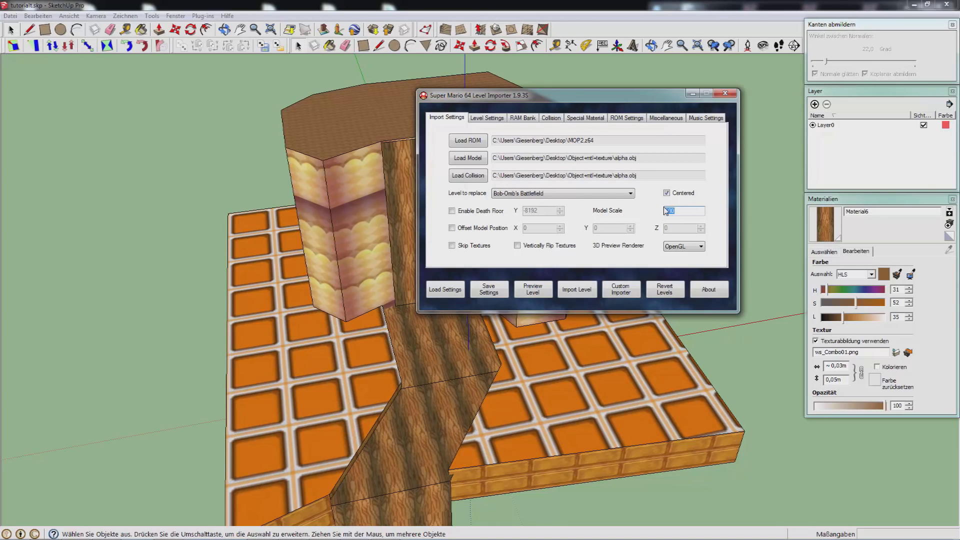
pyautogui.click(593, 193)
pyautogui.scroll(-5, 560, 250)
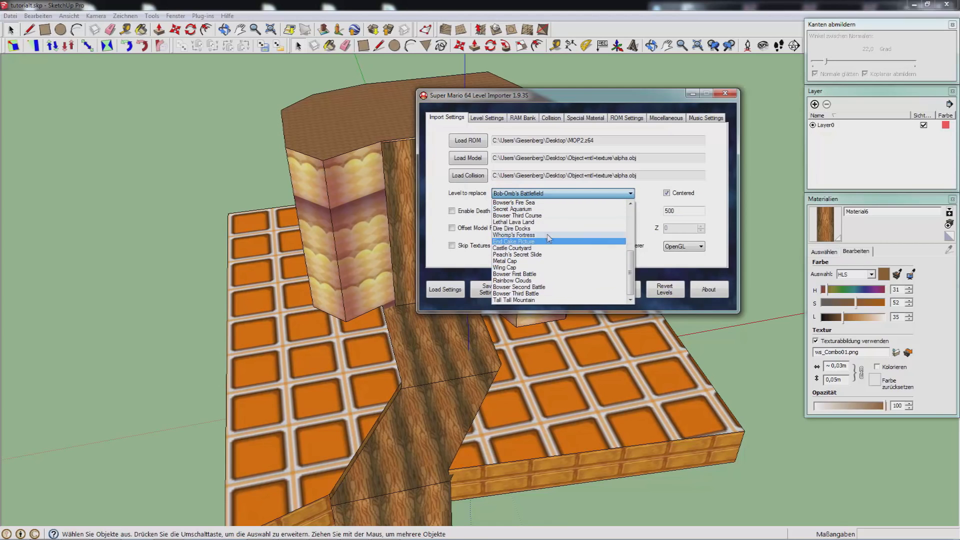
pyautogui.scroll(1, 544, 229)
pyautogui.scroll(3, 543, 231)
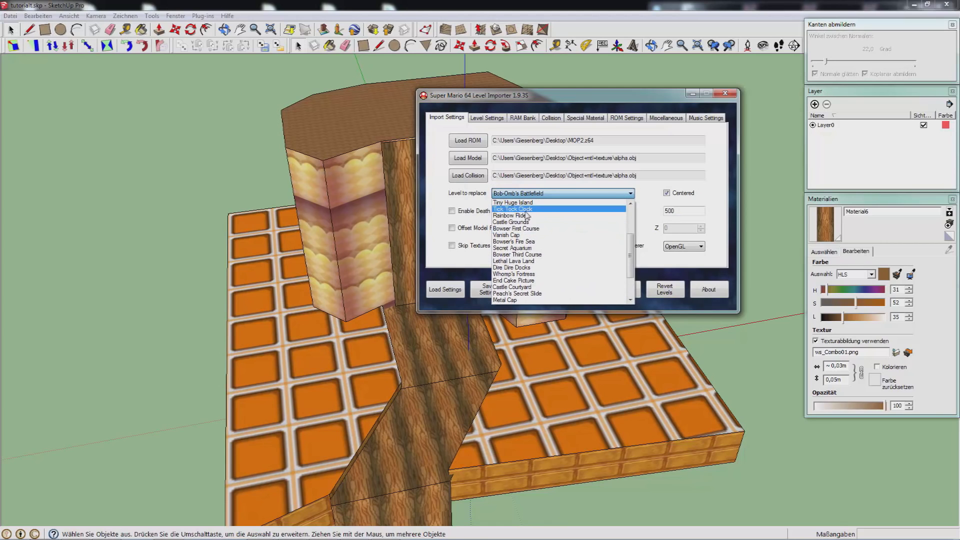
pyautogui.click(520, 280)
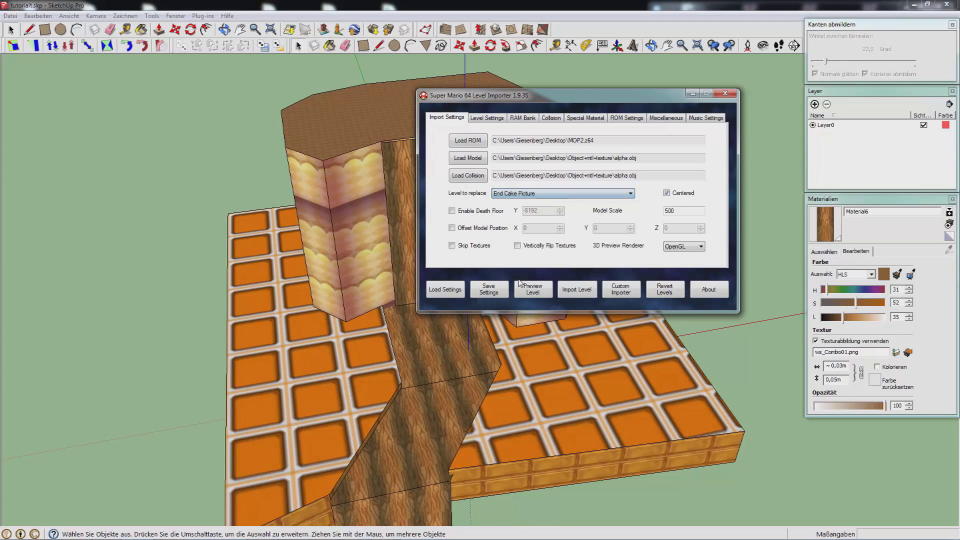
pyautogui.click(629, 194)
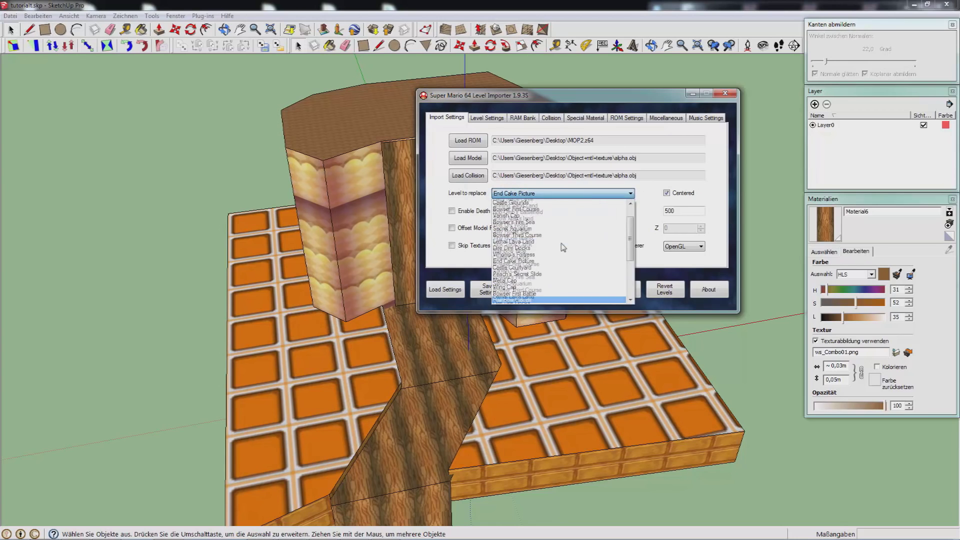
pyautogui.click(656, 194)
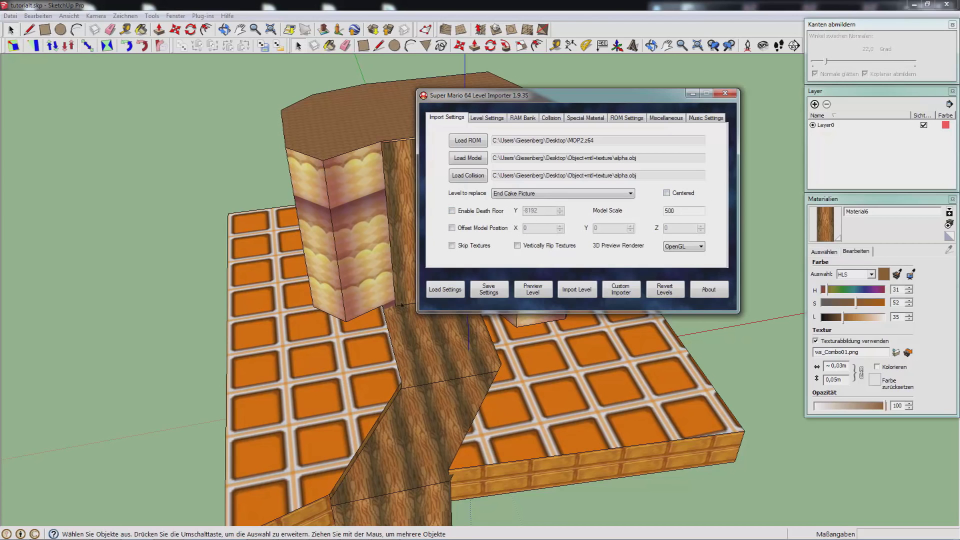
# Examine the model's position relative to the axes in SketchUp and the importer's Offset Model Position option
pyautogui.moveTo(380, 320)
pyautogui.mouseDown(button='middle')
pyautogui.moveTo(293, 253)
pyautogui.moveTo(338, 152)
pyautogui.moveTo(340, 353)
pyautogui.mouseUp(button='middle')
pyautogui.scroll(-2, 667, 268)
pyautogui.scroll(3, 770, 304)
pyautogui.moveTo(570, 340); pyautogui.dragTo(565, 290, button='middle')
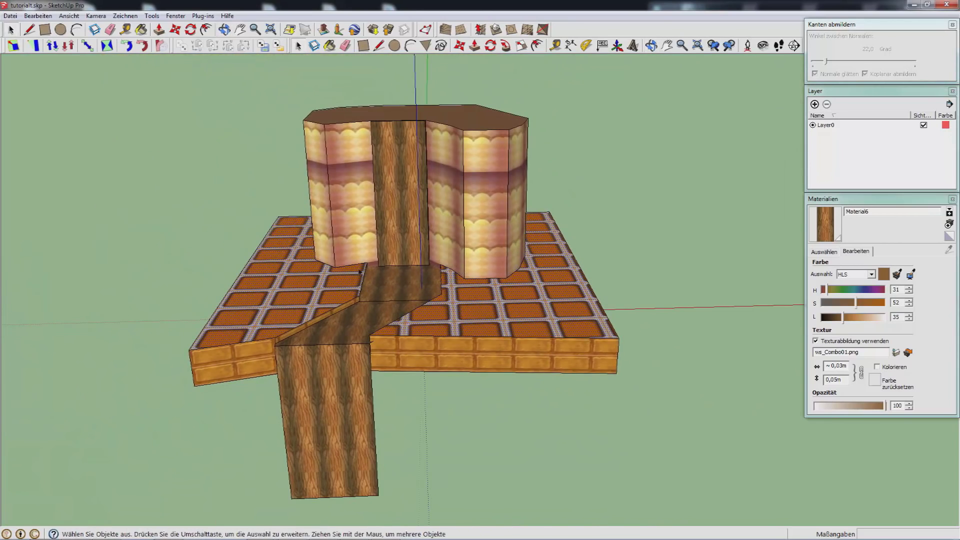
pyautogui.moveTo(359, 271); pyautogui.dragTo(140, 83, button='middle')
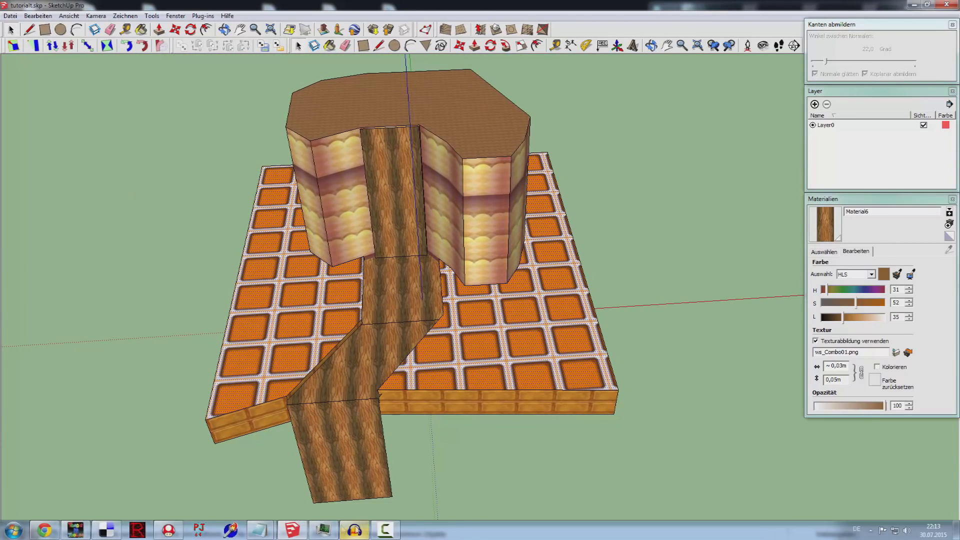
pyautogui.click(167, 530)
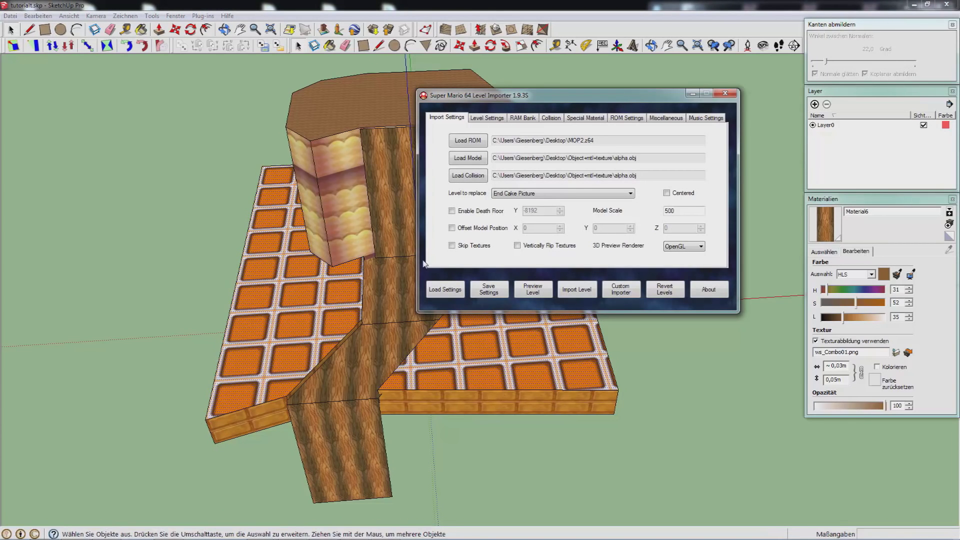
pyautogui.click(482, 229)
# Move the whole level model in SketchUp about 1.34 m down along the blue axis
pyautogui.moveTo(484, 402); pyautogui.dragTo(447, 229, button='middle')
pyautogui.scroll(-2, 447, 232)
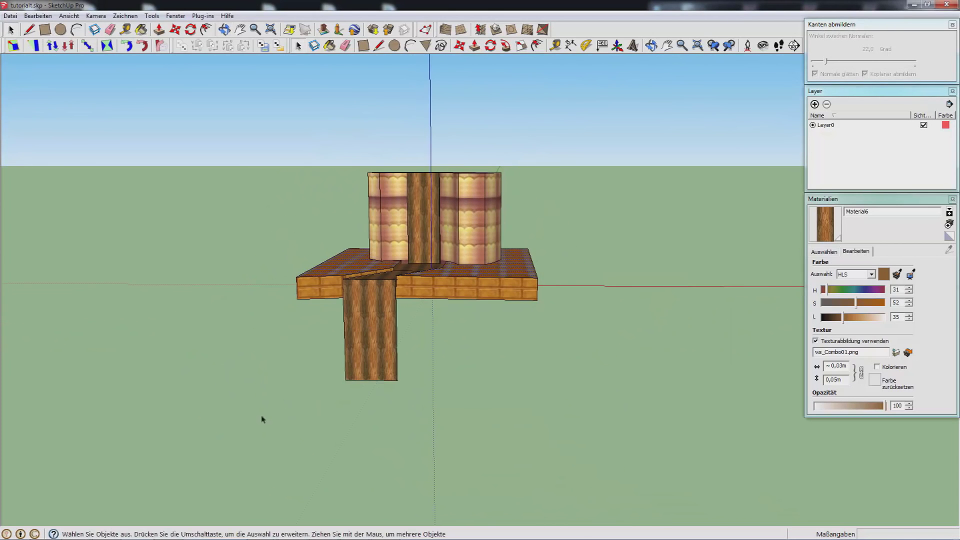
pyautogui.moveTo(257, 418); pyautogui.dragTo(602, 141)
pyautogui.moveTo(579, 225); pyautogui.dragTo(463, 290, button='middle')
pyautogui.press('m')
pyautogui.click(461, 291)
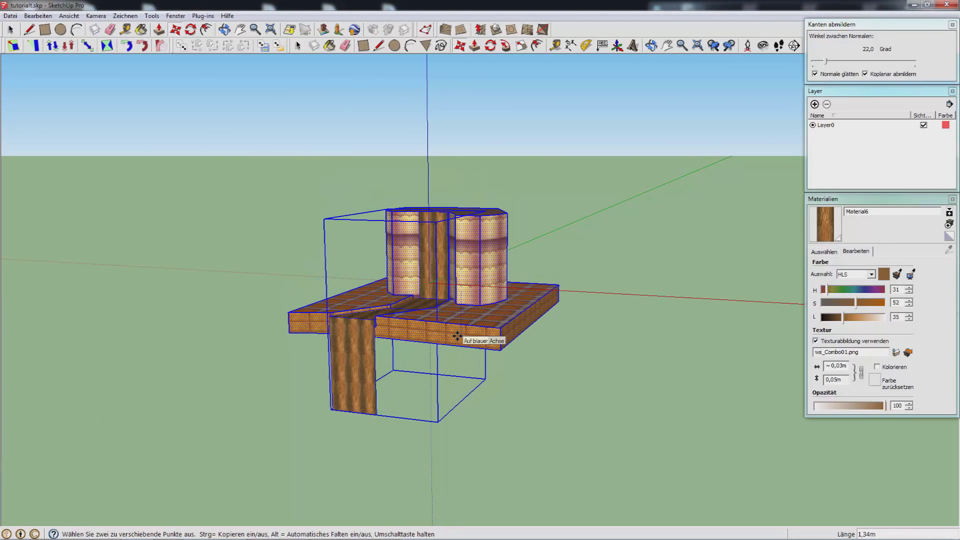
pyautogui.click(458, 341)
pyautogui.moveTo(498, 303); pyautogui.dragTo(476, 276, button='middle')
pyautogui.hotkey('ctrl', 't')
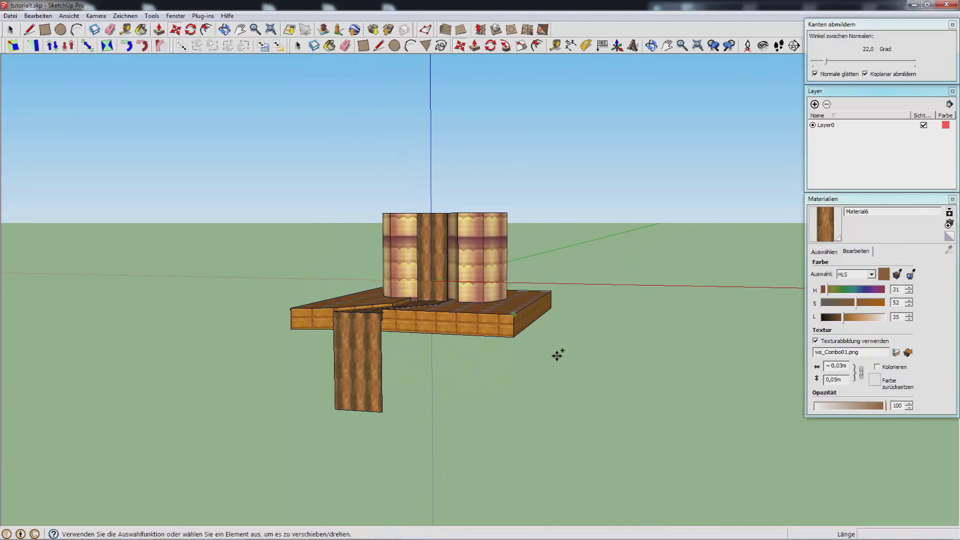
pyautogui.moveTo(557, 353); pyautogui.dragTo(583, 255, button='middle')
# Switch to the Level Importer and review its Skip Textures, Vertically Flip Textures and 3D Preview Renderer options
pyautogui.moveTo(289, 522)
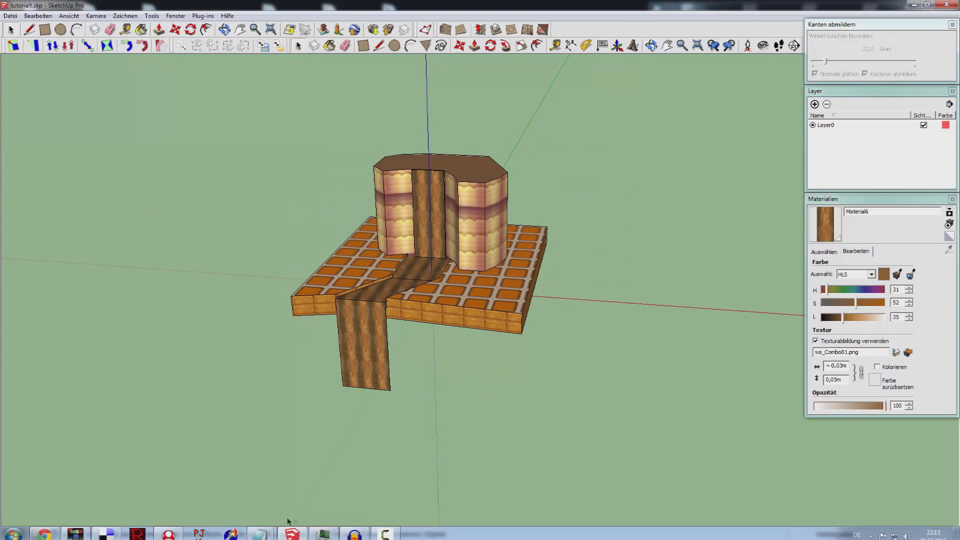
pyautogui.click(170, 533)
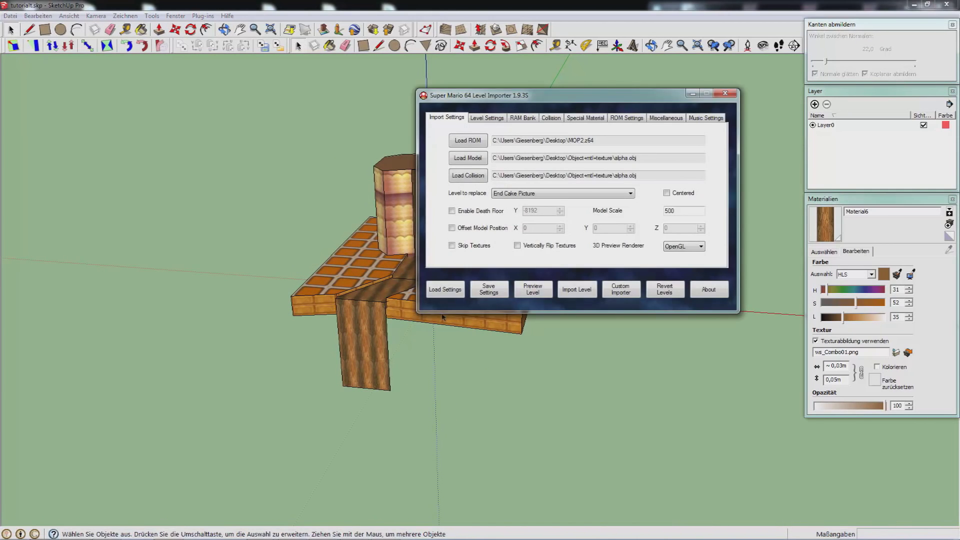
pyautogui.click(488, 248)
pyautogui.click(541, 248)
pyautogui.click(684, 246)
pyautogui.click(681, 255)
# Review the available terrain types and the level music list, including the custom music entries, in the level settings
pyautogui.click(475, 120)
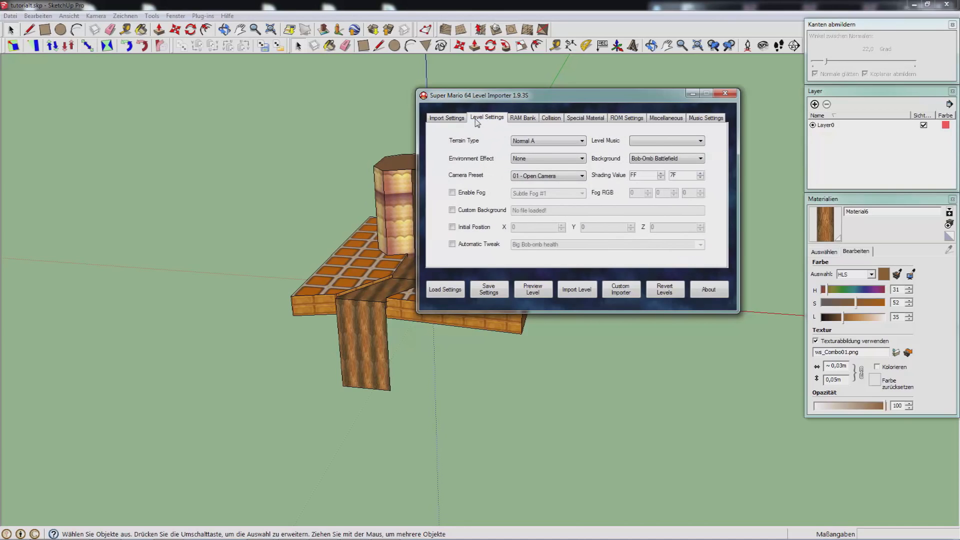
pyautogui.click(537, 141)
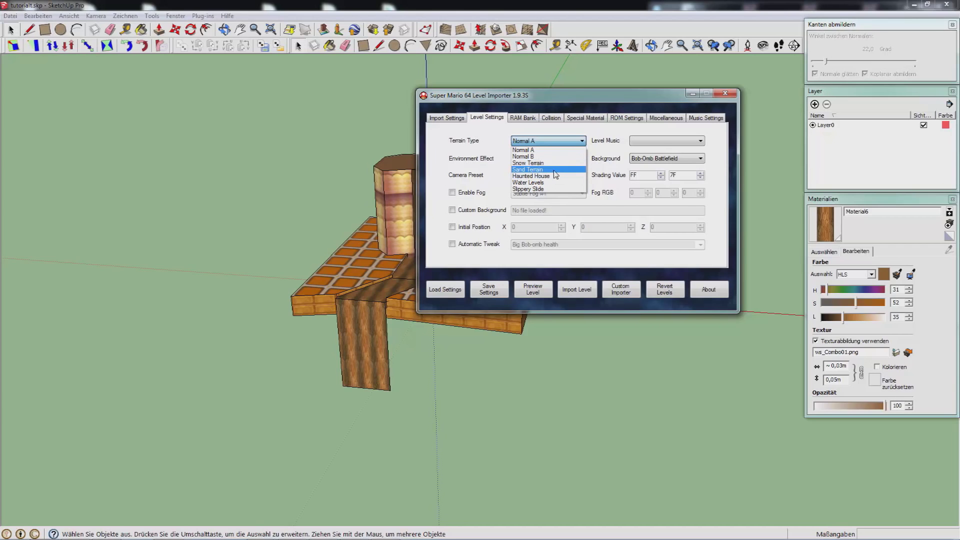
pyautogui.click(632, 142)
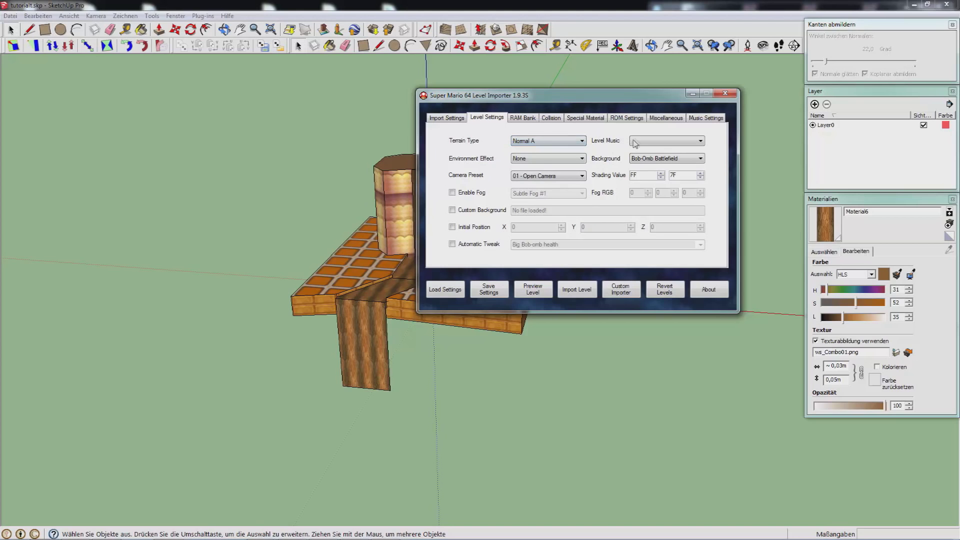
pyautogui.click(635, 141)
pyautogui.scroll(-6, 660, 200)
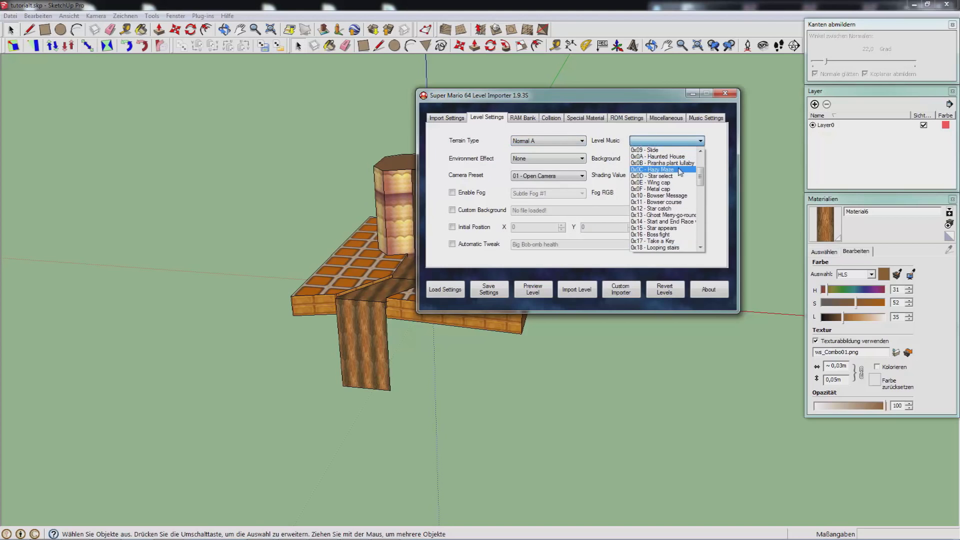
pyautogui.scroll(-4, 683, 234)
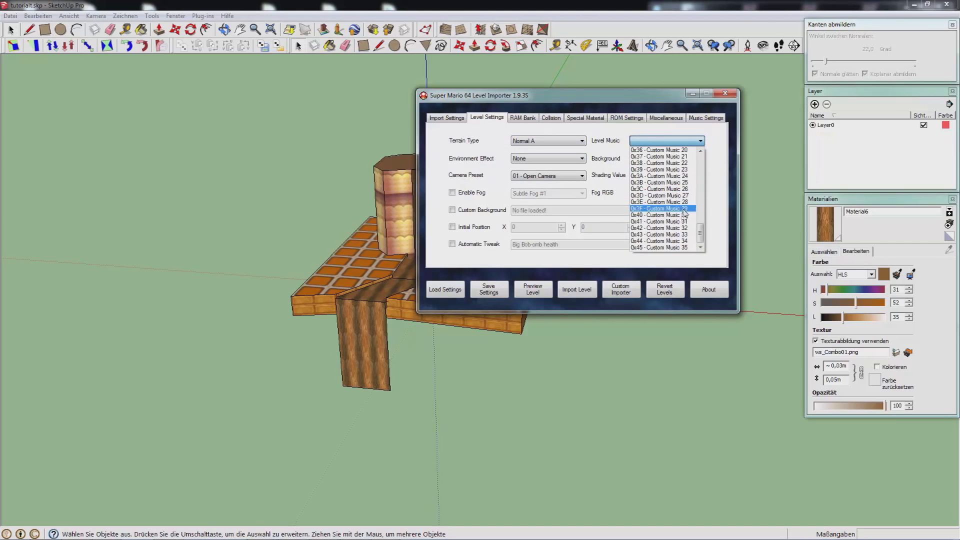
pyautogui.scroll(-3, 682, 239)
pyautogui.scroll(3, 685, 220)
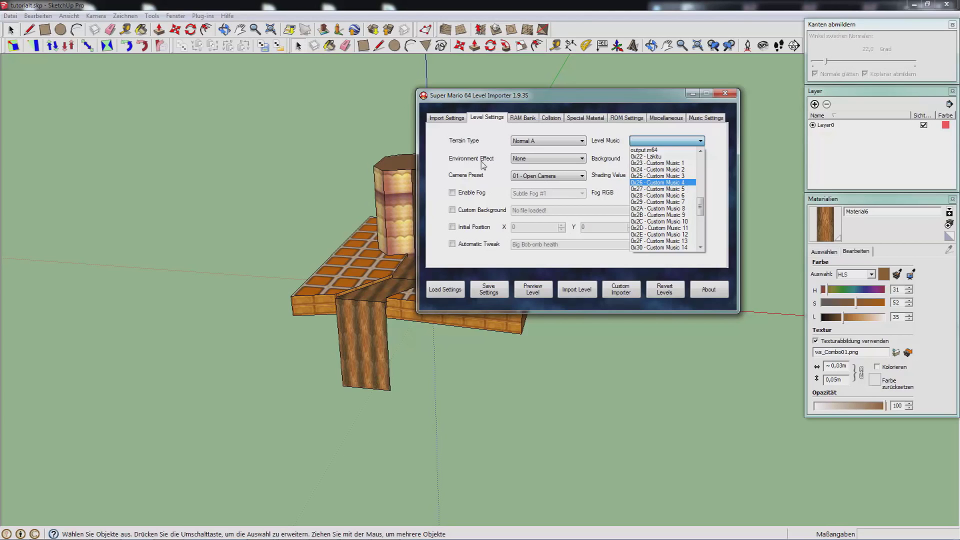
# Review the available environment effects and camera presets, and point out both shading value fields in the level settings
pyautogui.click(519, 161)
pyautogui.click(519, 161)
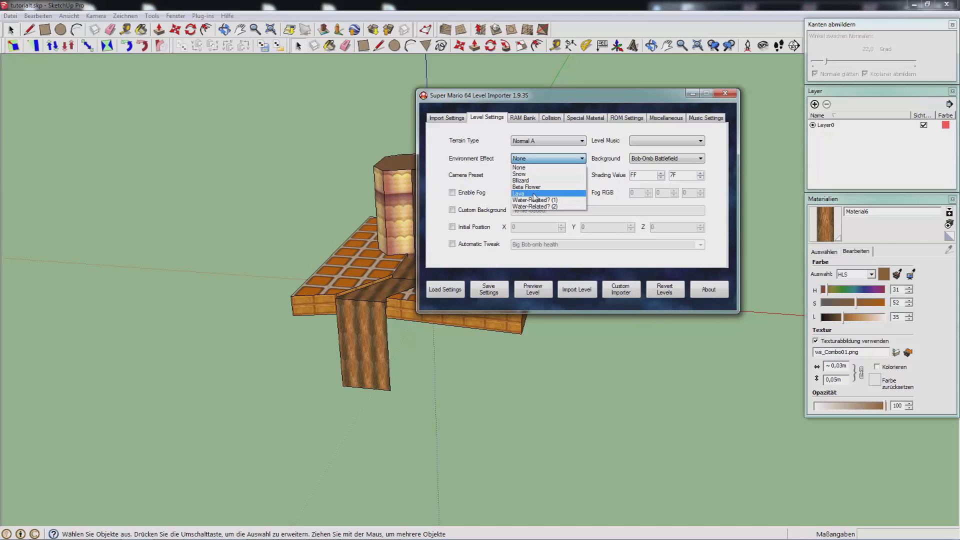
pyautogui.click(464, 167)
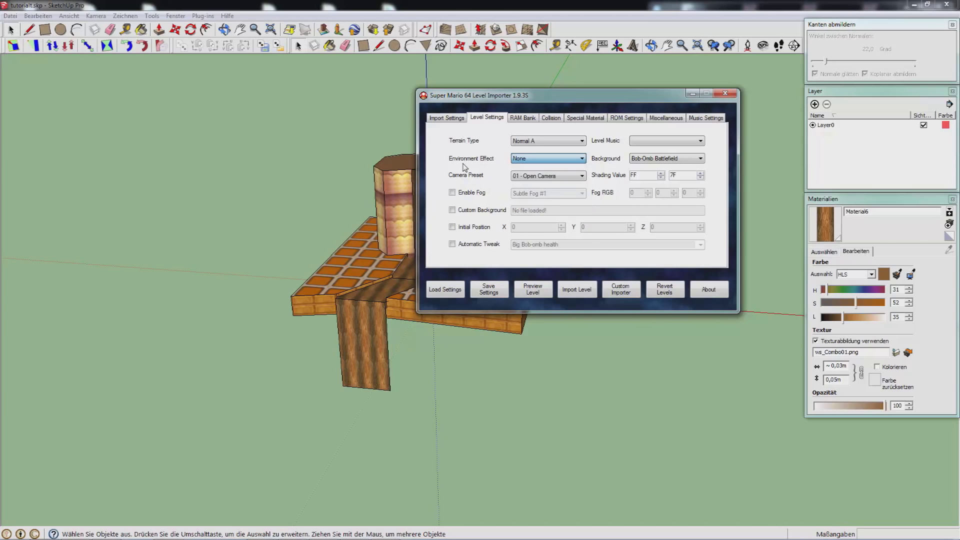
pyautogui.click(514, 175)
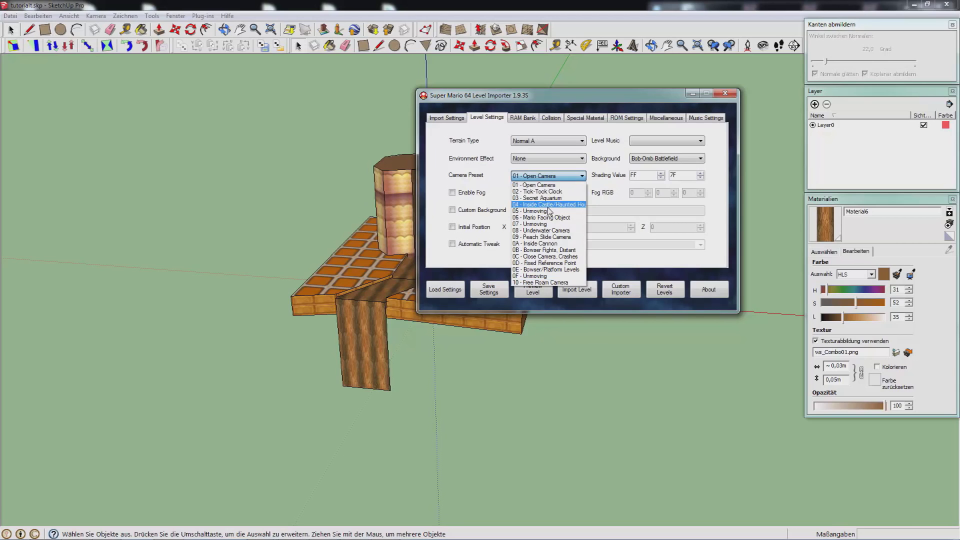
pyautogui.click(476, 169)
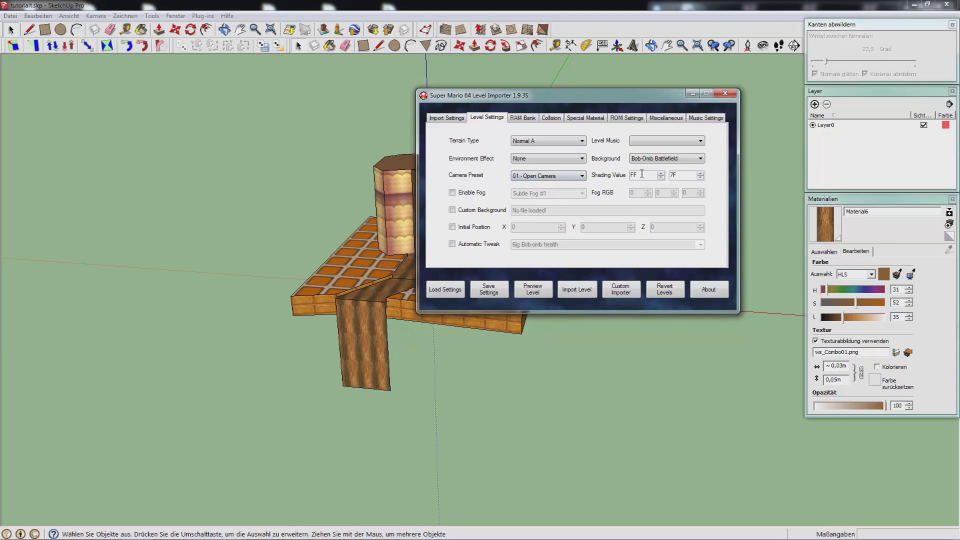
pyautogui.moveTo(642, 174); pyautogui.dragTo(626, 173)
pyautogui.moveTo(679, 175); pyautogui.dragTo(610, 180)
# Enable fog for the level with Subtle Fog #1 and set the Fog RGB values to FF, FF, FF
pyautogui.click(487, 193)
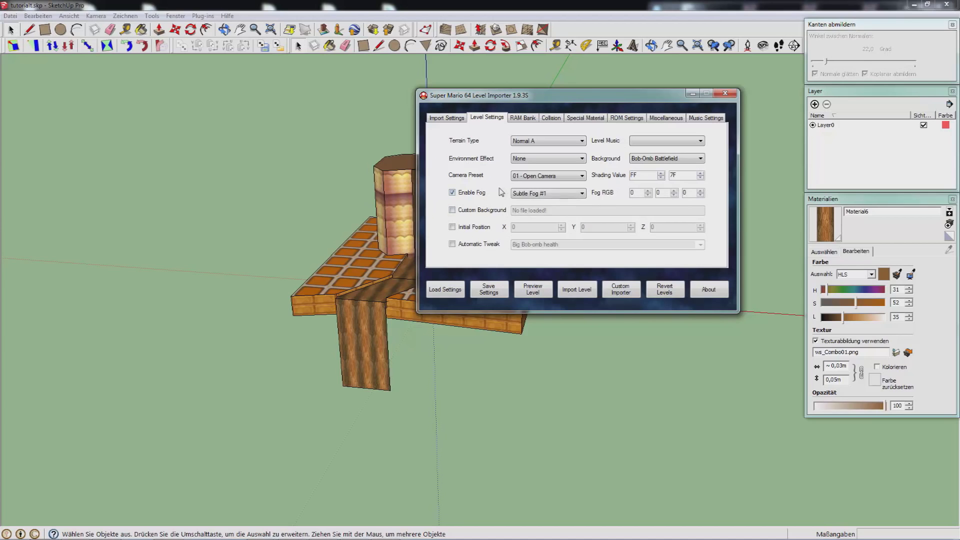
pyautogui.click(515, 193)
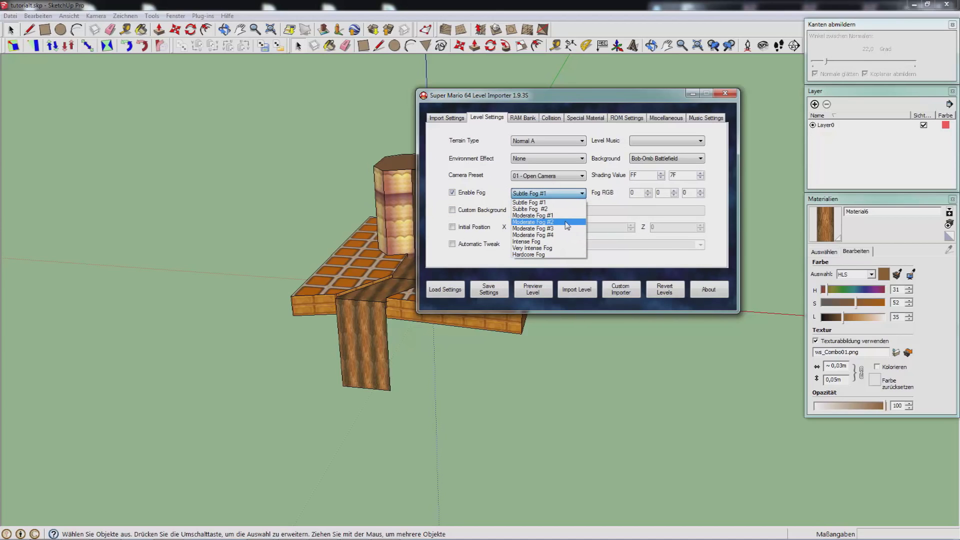
pyautogui.click(634, 193)
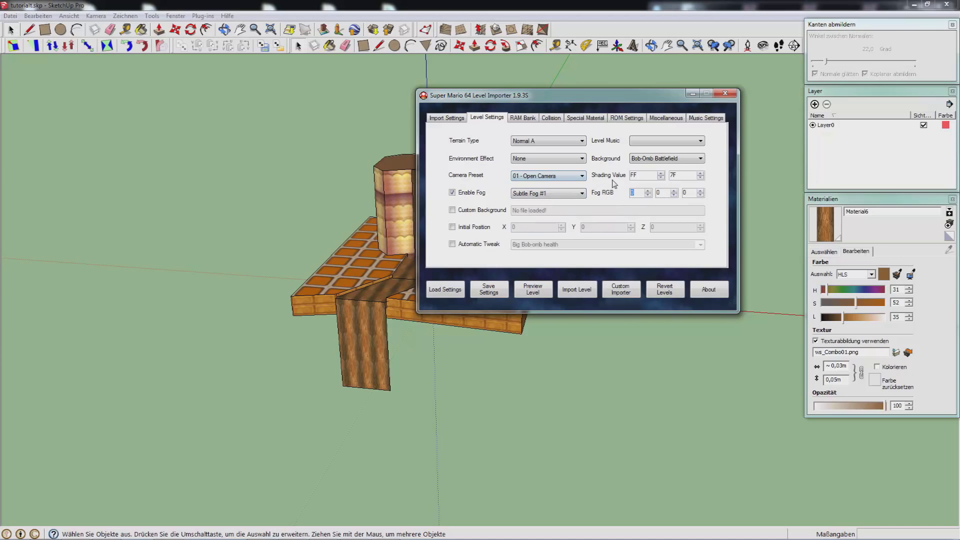
pyautogui.write('FF')
pyautogui.press('Tab')
pyautogui.write('FF')
pyautogui.press('Tab')
pyautogui.write('F')
# Review the built-in level backgrounds and open the file selection for a custom background image
pyautogui.click(650, 158)
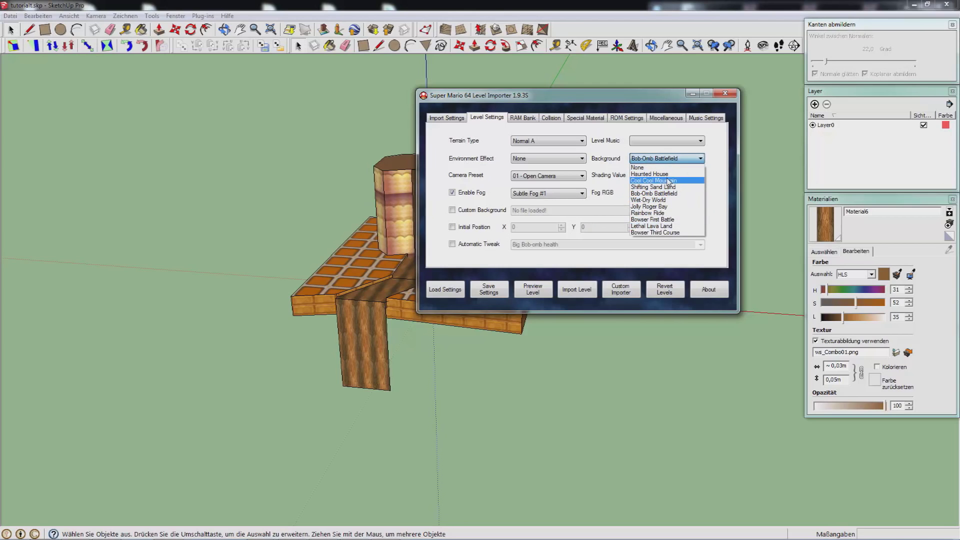
pyautogui.click(483, 214)
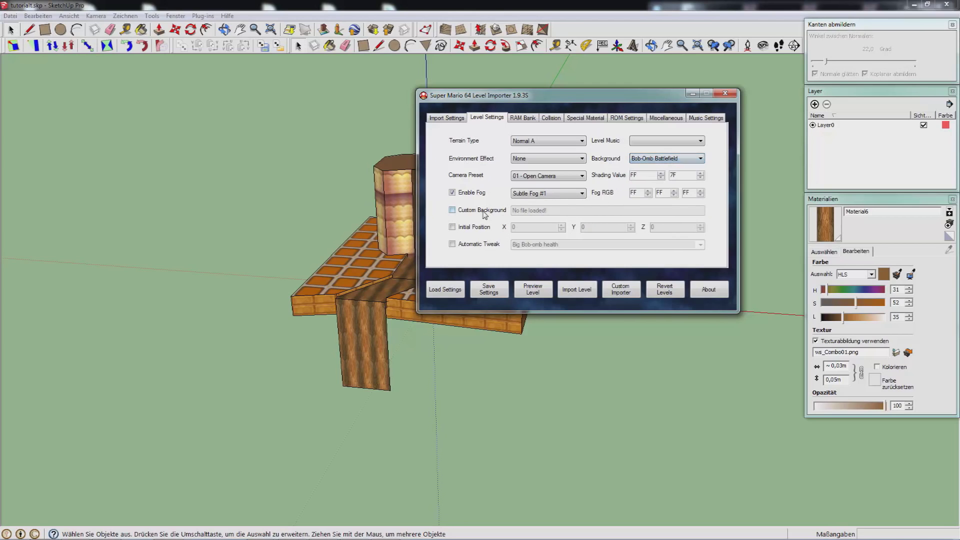
pyautogui.click(492, 213)
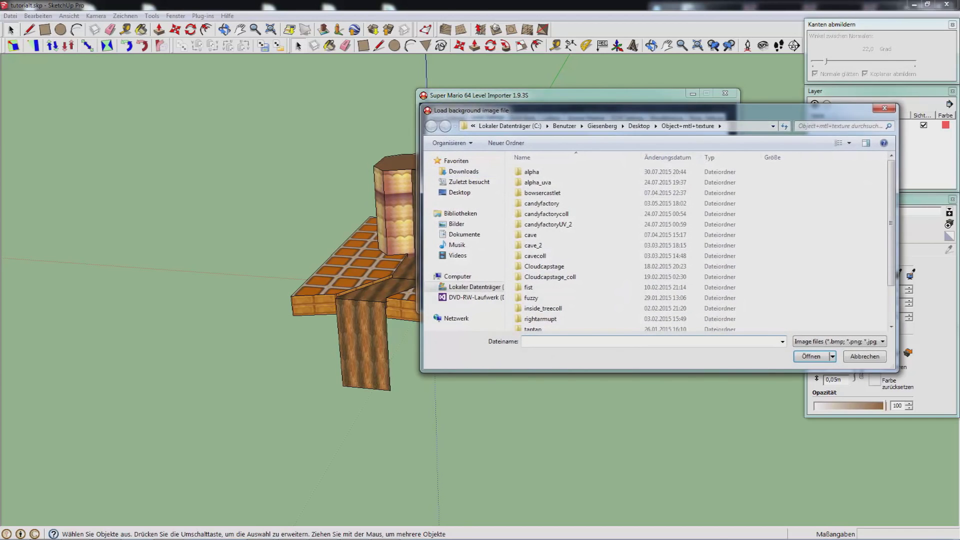
# Search the computer for the BGs folder, open it and inspect the background image 1.png
pyautogui.press('super')
pyautogui.write('BGs')
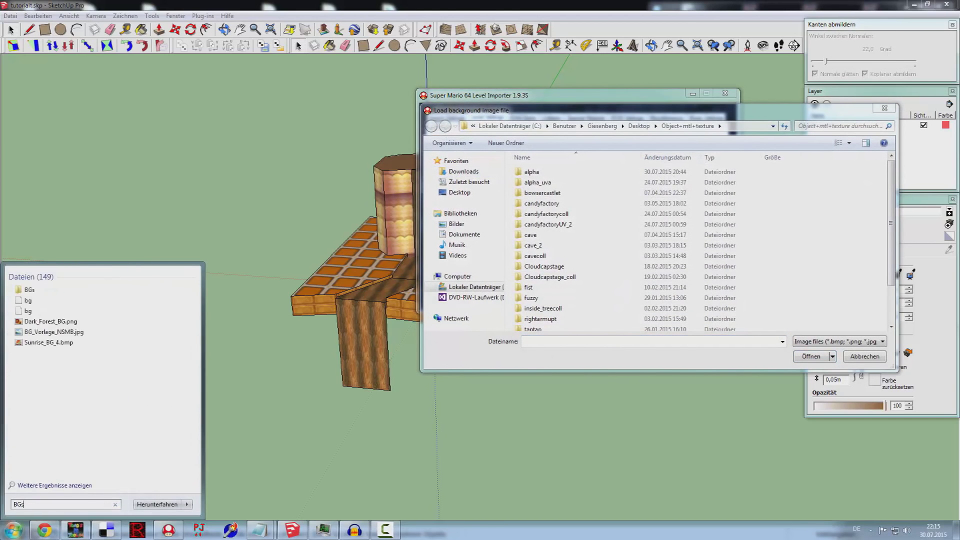
pyautogui.click(61, 300)
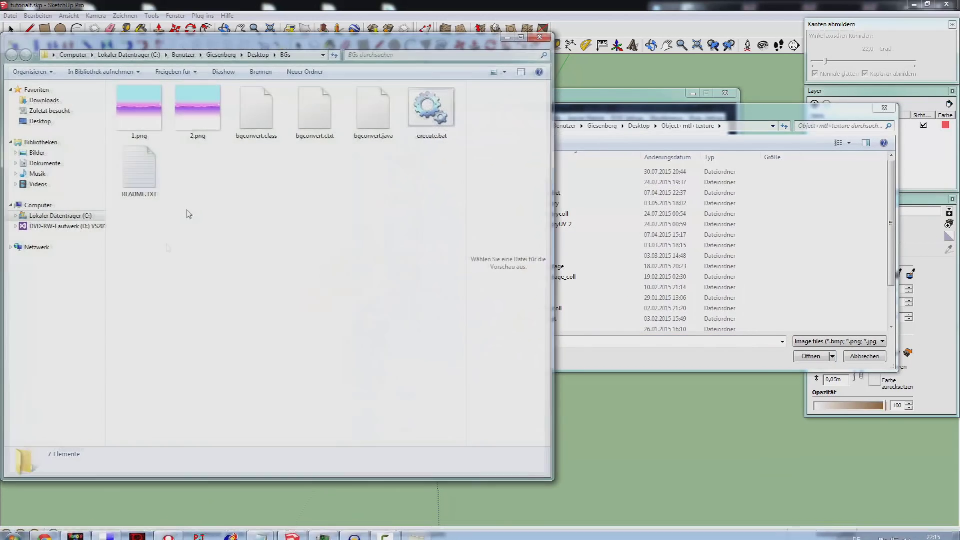
pyautogui.click(150, 115)
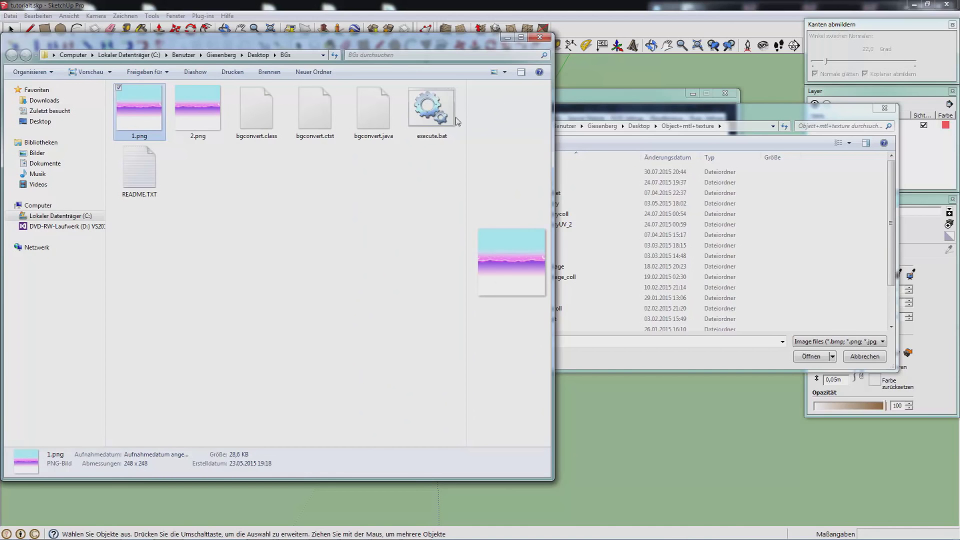
# Delete 2.png from the BGs folder and run execute.bat to generate the converted background image again
pyautogui.click(197, 111)
pyautogui.press('Delete')
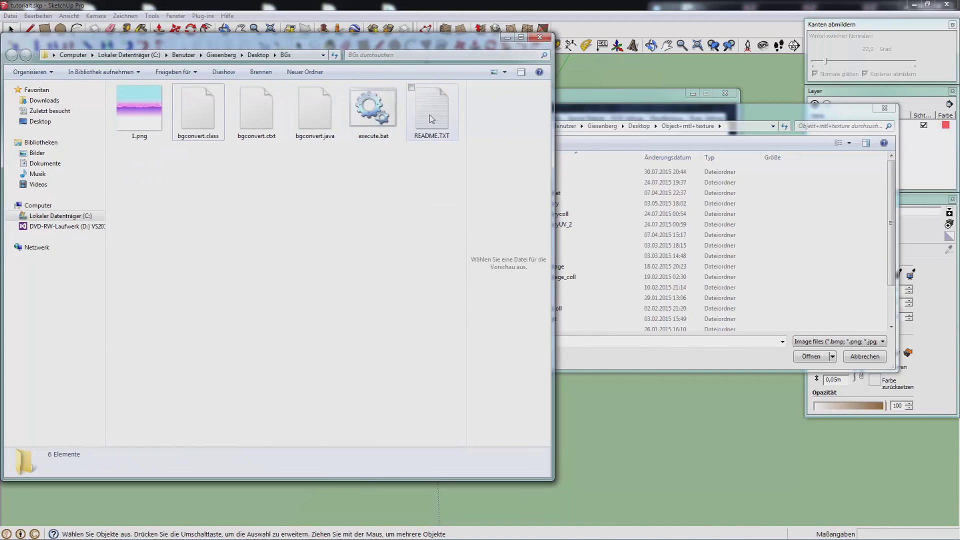
pyautogui.click(374, 128)
pyautogui.doubleClick(374, 128)
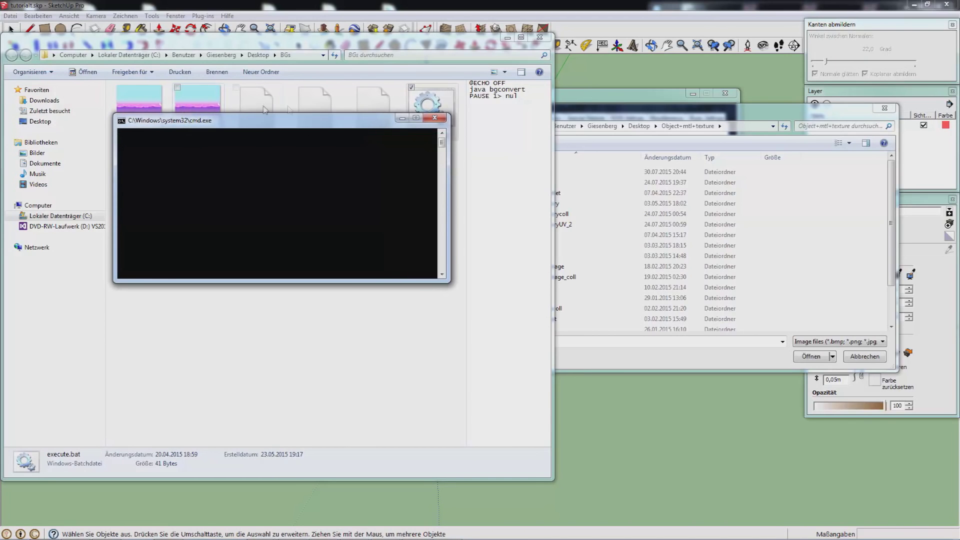
pyautogui.press('Return')
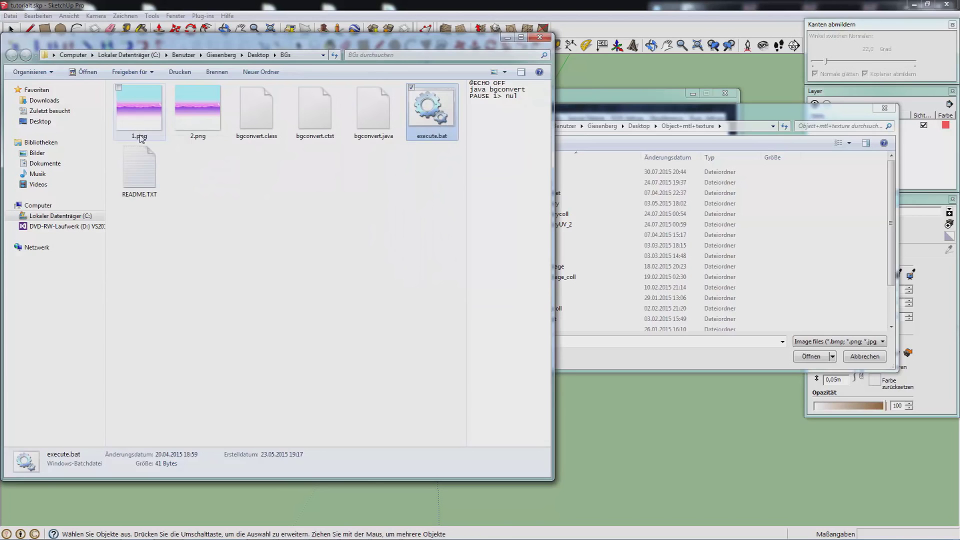
# Compare 1.png with 2.png, examine the edges of 1.png enlarged, and cancel the custom background selection
pyautogui.click(141, 135)
pyautogui.click(198, 121)
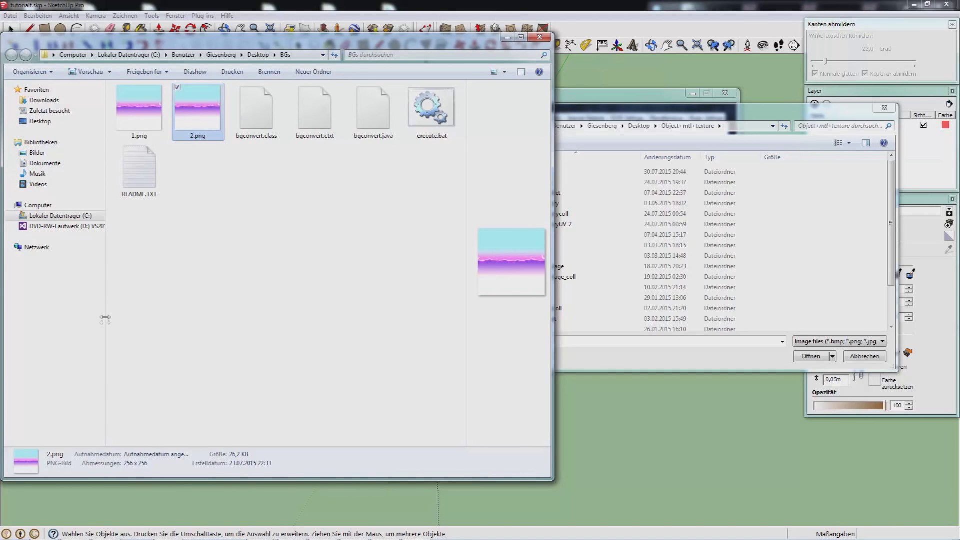
pyautogui.doubleClick(139, 112)
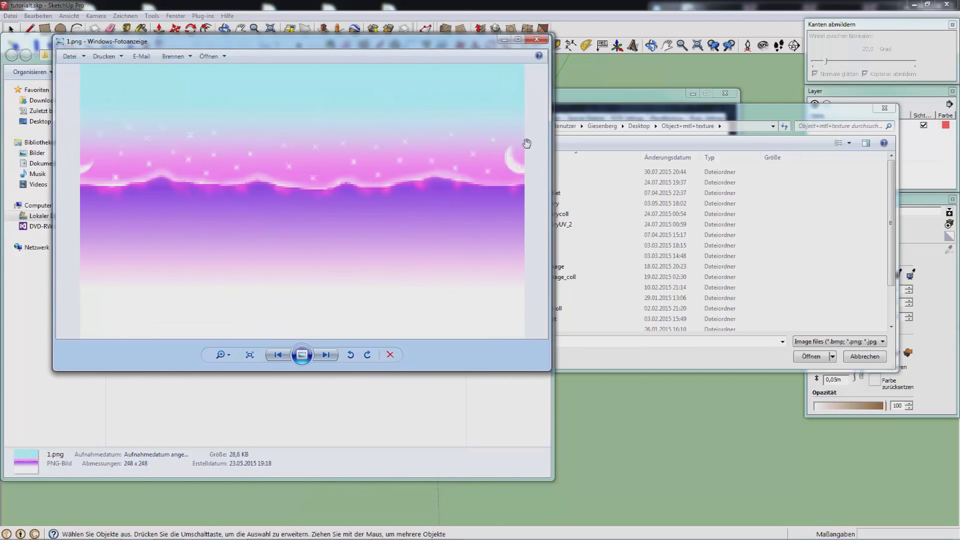
pyautogui.moveTo(85, 157); pyautogui.dragTo(102, 167)
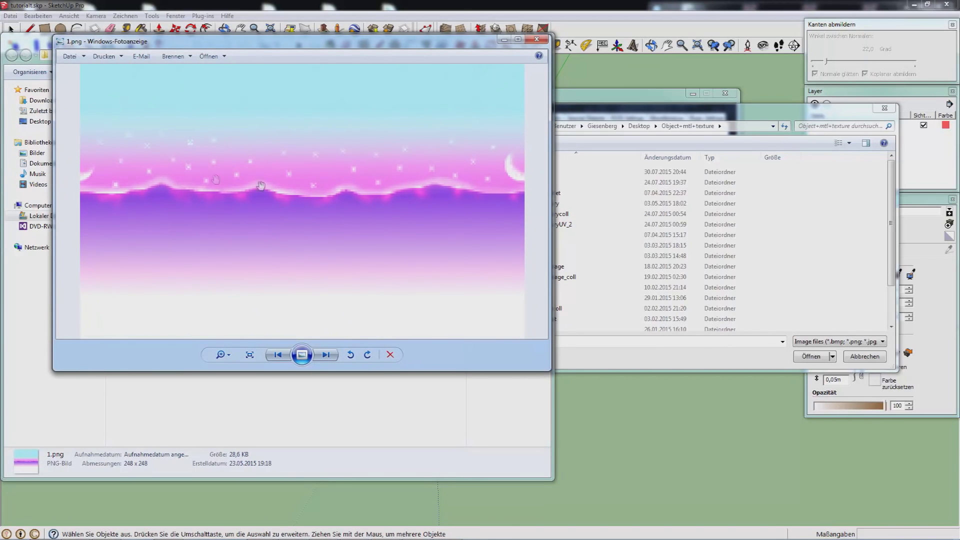
pyautogui.moveTo(261, 186); pyautogui.dragTo(343, 204)
pyautogui.click(536, 39)
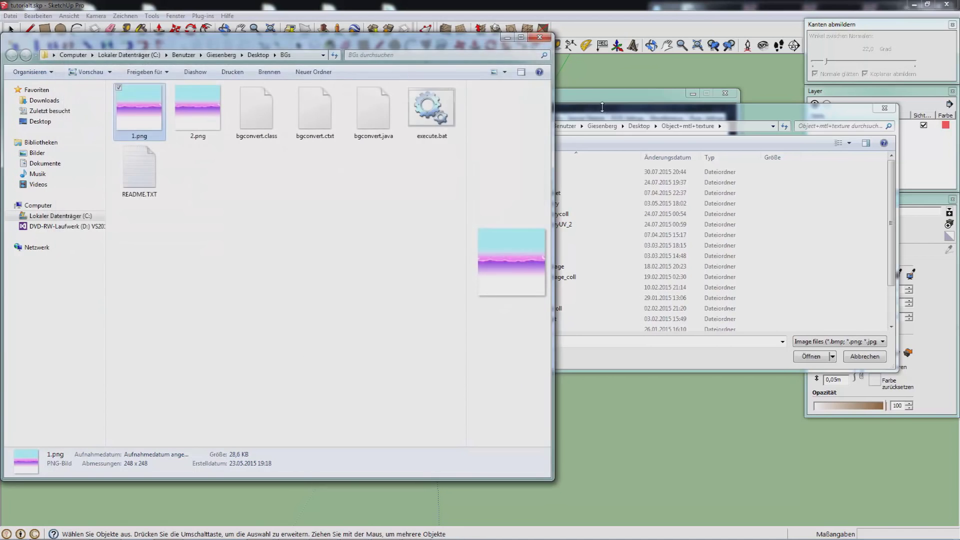
pyautogui.click(850, 111)
pyautogui.click(883, 109)
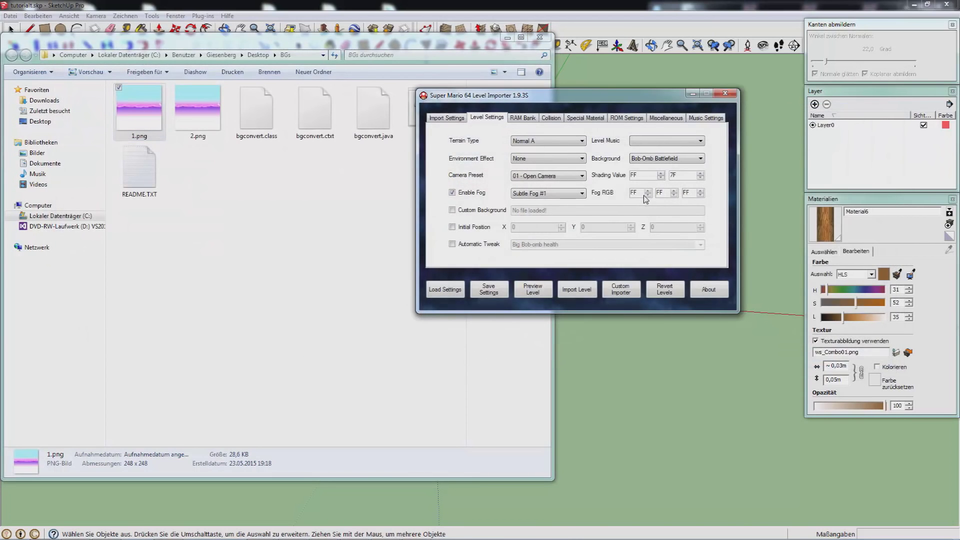
# Try the Initial Position option and the Skip Mario Screen automatic tweak, turning each off again
pyautogui.click(481, 229)
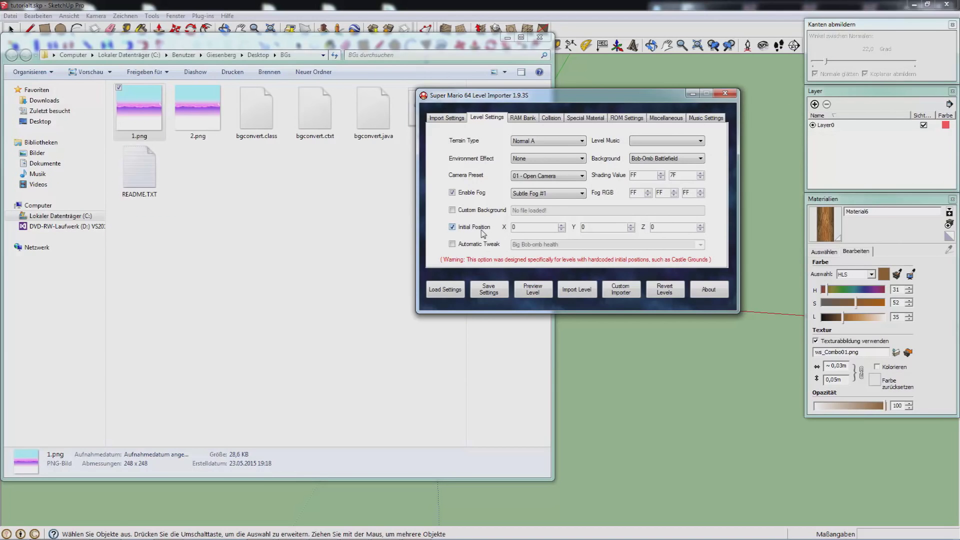
pyautogui.click(482, 231)
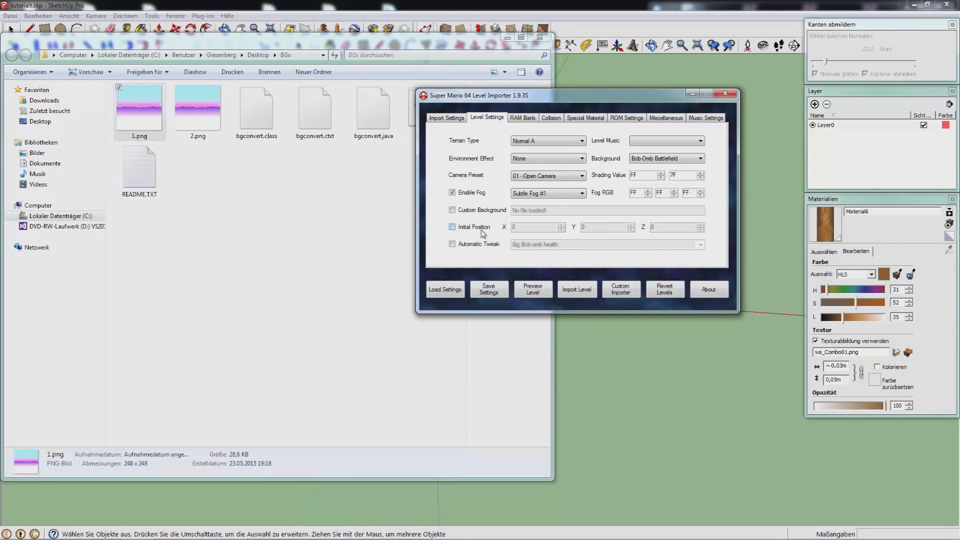
pyautogui.click(482, 245)
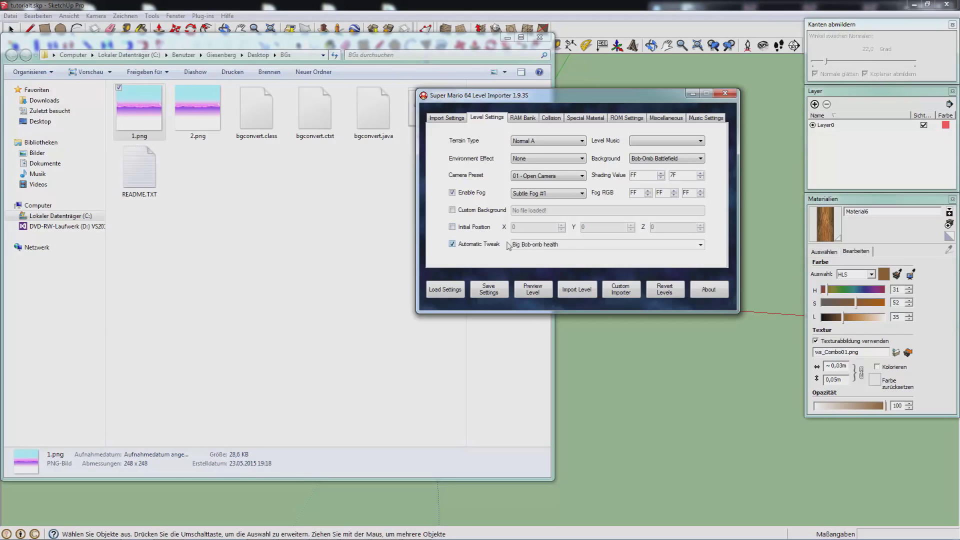
pyautogui.click(701, 245)
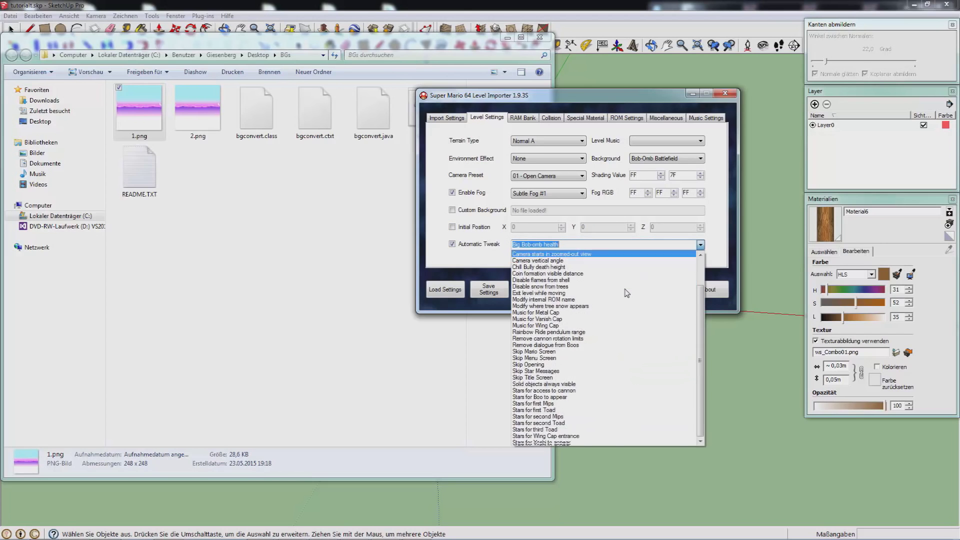
pyautogui.scroll(-2, 622, 294)
pyautogui.click(617, 351)
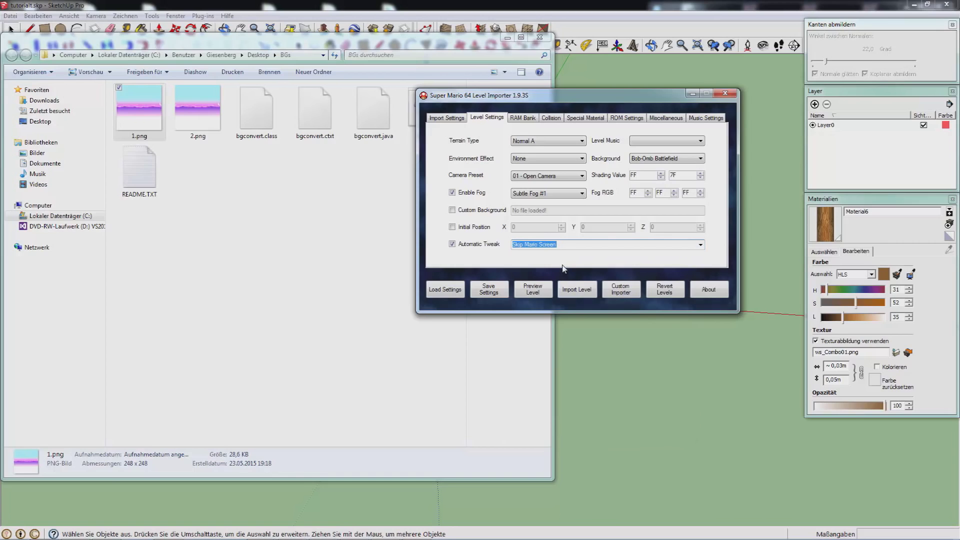
pyautogui.click(482, 245)
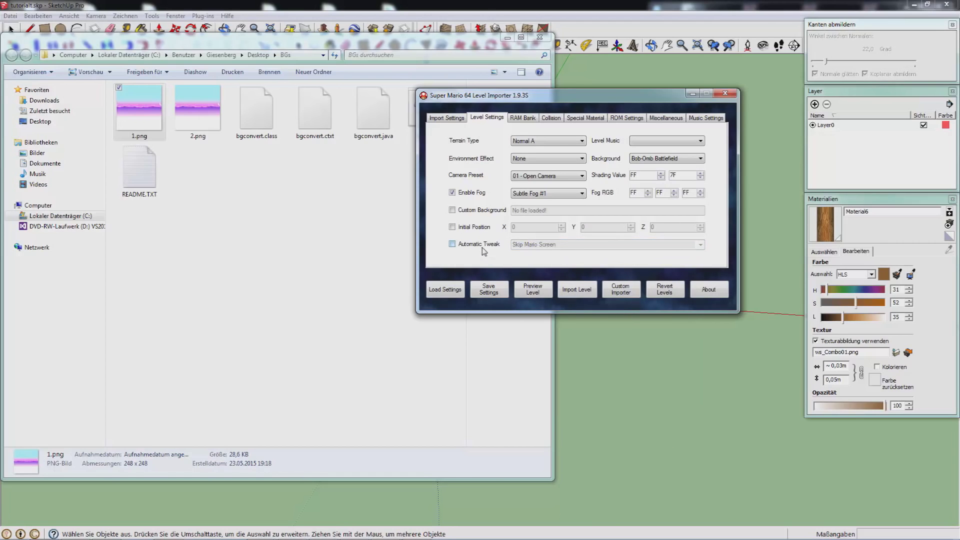
# Set Object Bank 0x0C to King Bob-omb Boss in the RAM bank settings and review its list of objects
pyautogui.click(525, 119)
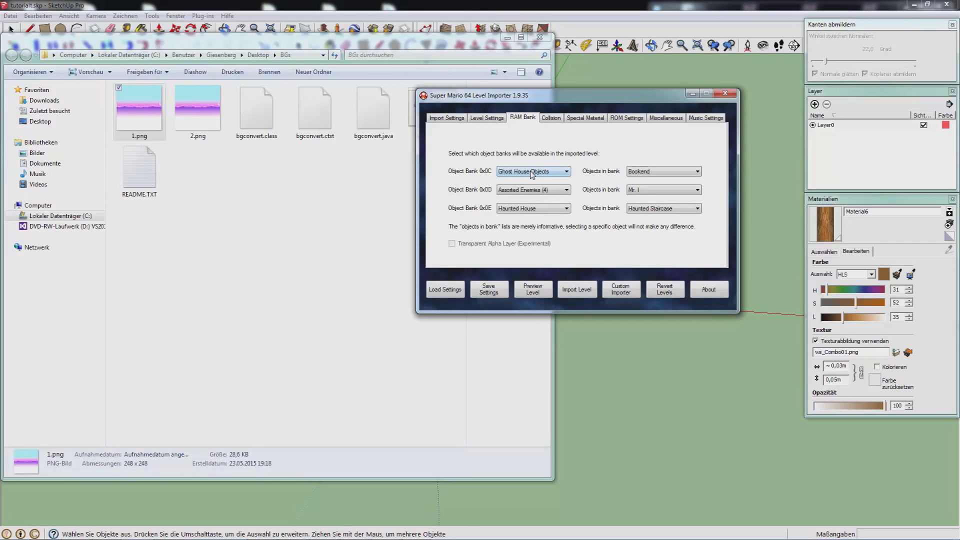
pyautogui.click(532, 172)
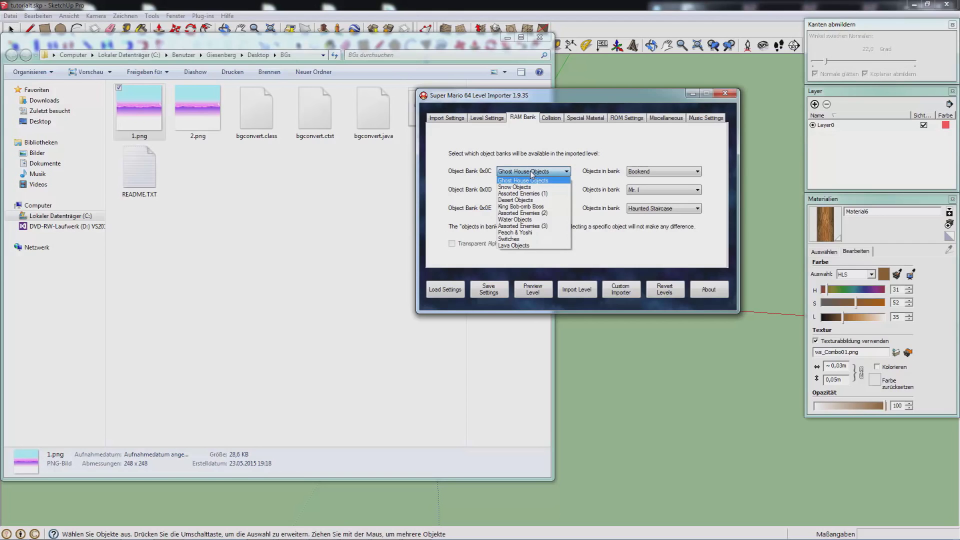
pyautogui.click(541, 208)
pyautogui.click(637, 170)
pyautogui.click(604, 160)
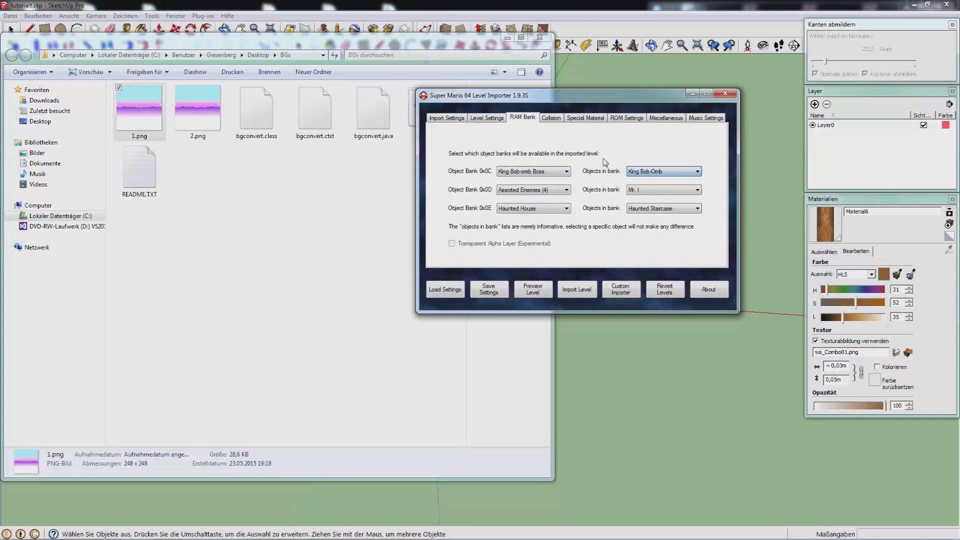
# Set Object Bank 0x0C to Peach & Yoshi and look through the bank's other available options
pyautogui.click(564, 172)
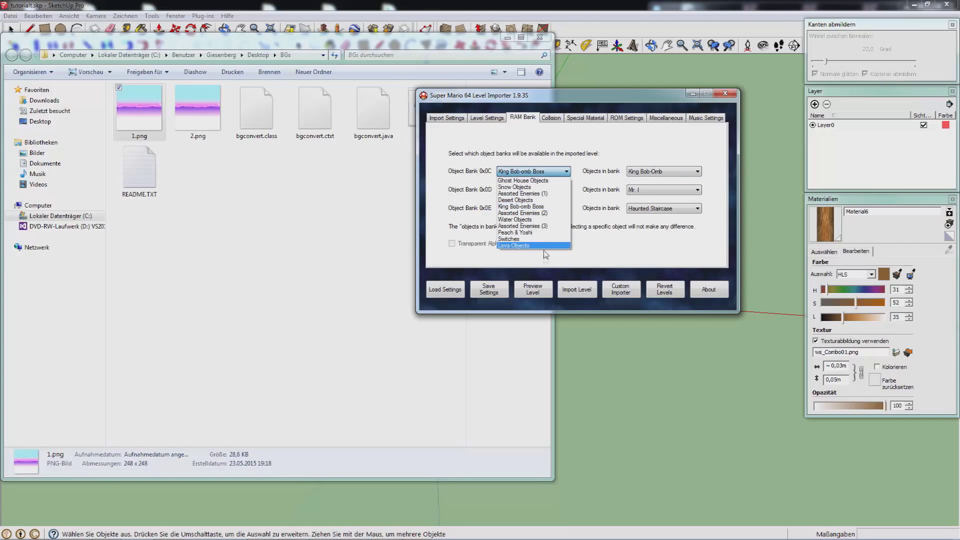
pyautogui.click(543, 233)
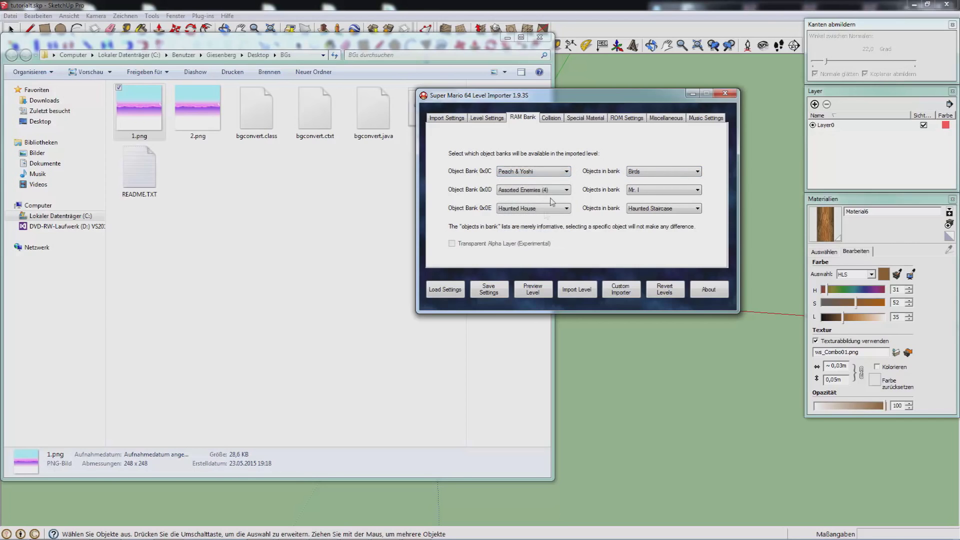
pyautogui.click(545, 171)
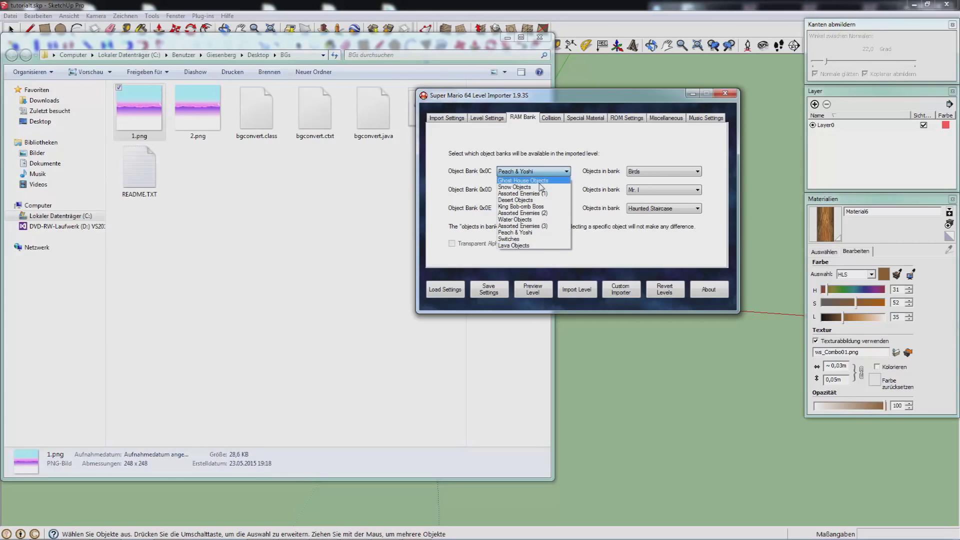
pyautogui.click(477, 179)
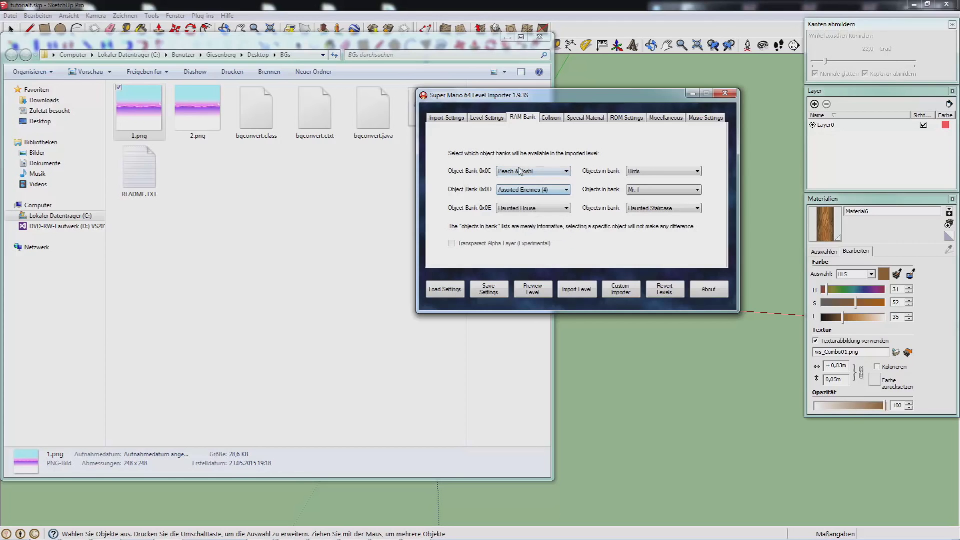
pyautogui.click(520, 171)
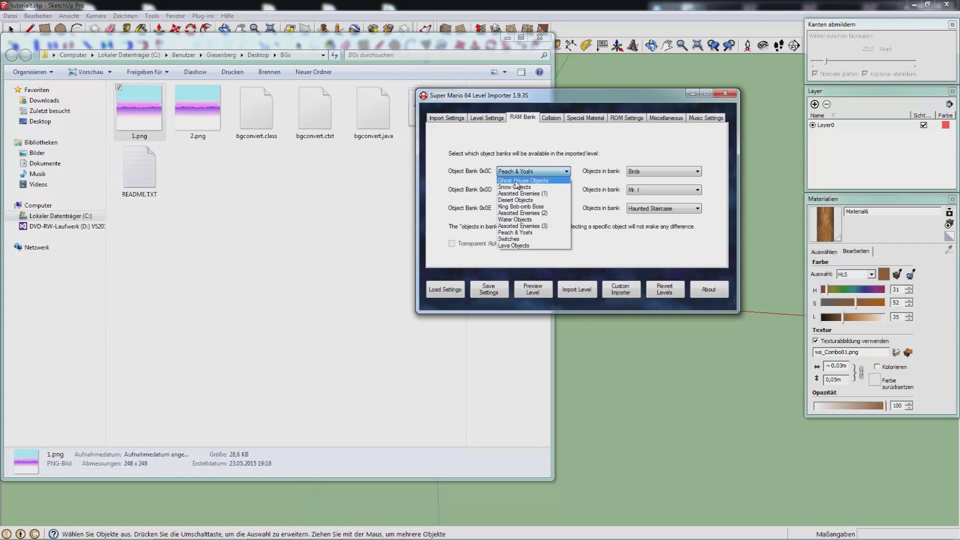
pyautogui.click(513, 263)
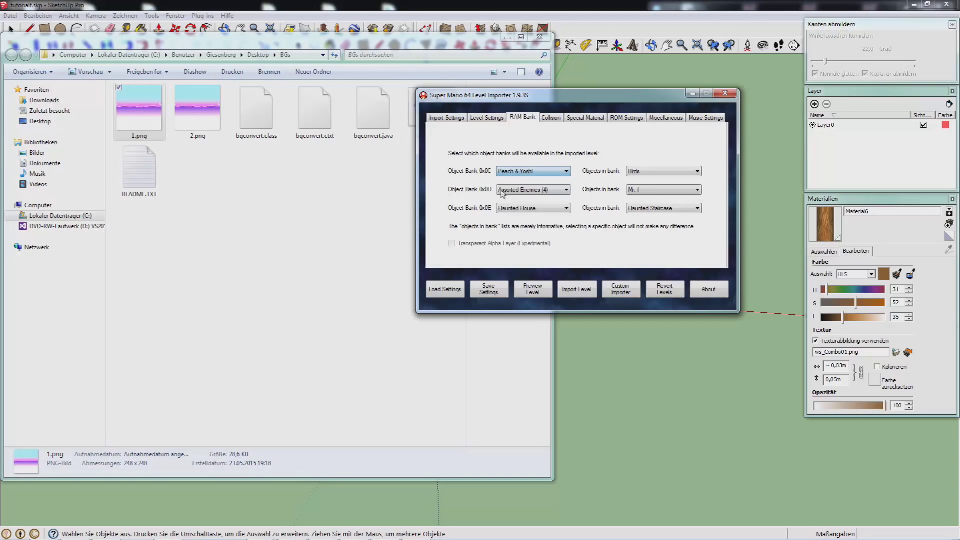
# Review the options for Object Bank 0x0D and the texture list in the collision settings
pyautogui.click(530, 190)
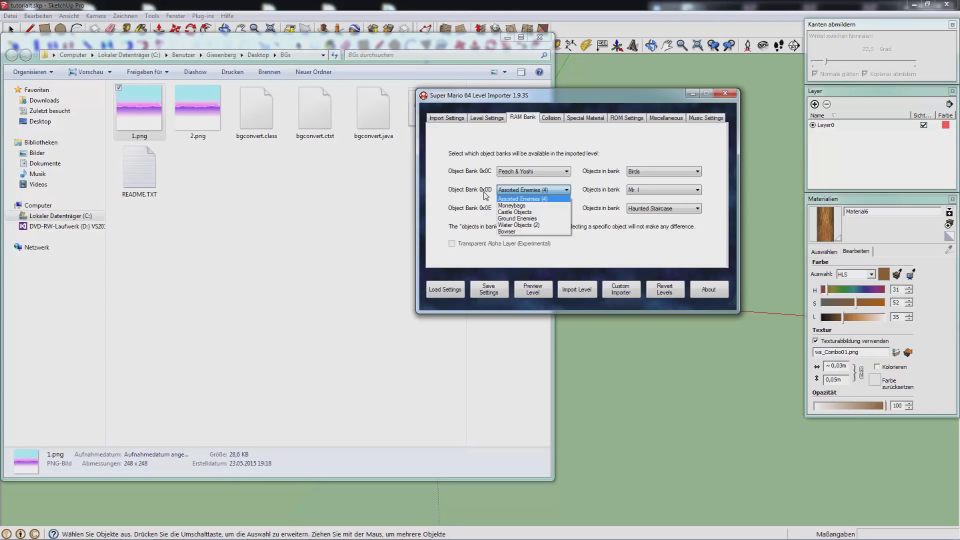
pyautogui.click(546, 171)
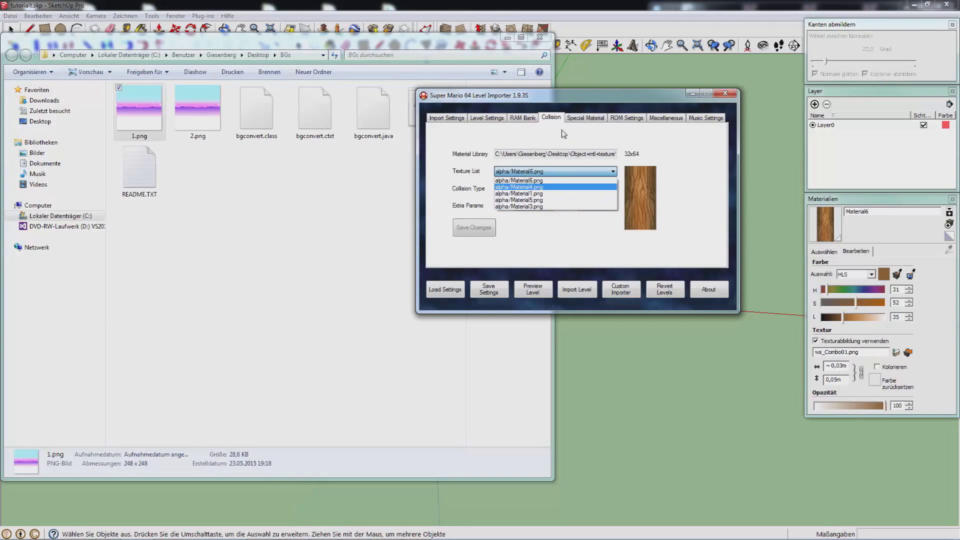
pyautogui.click(575, 122)
# Enable water boxes in the level and examine the box height and coordinate fields in the special material settings
pyautogui.click(581, 118)
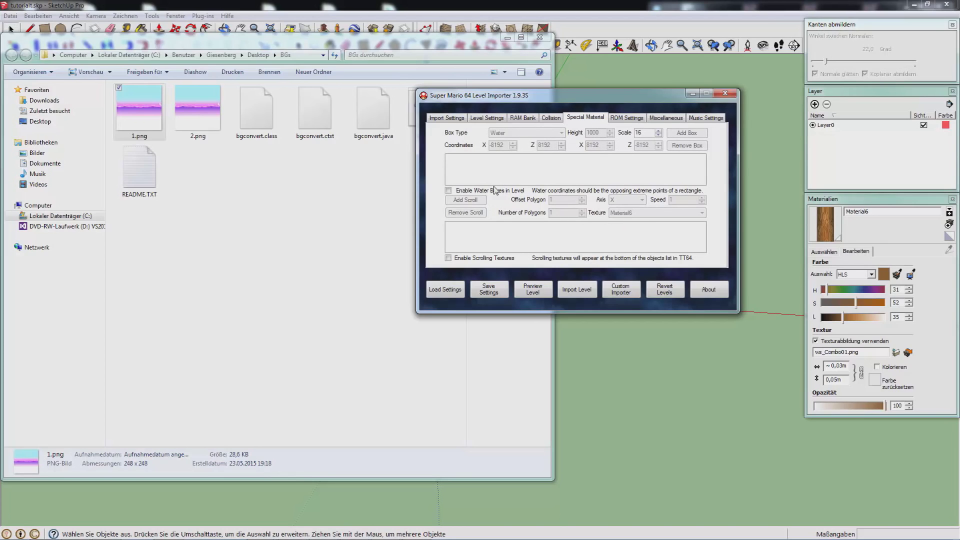
pyautogui.click(475, 192)
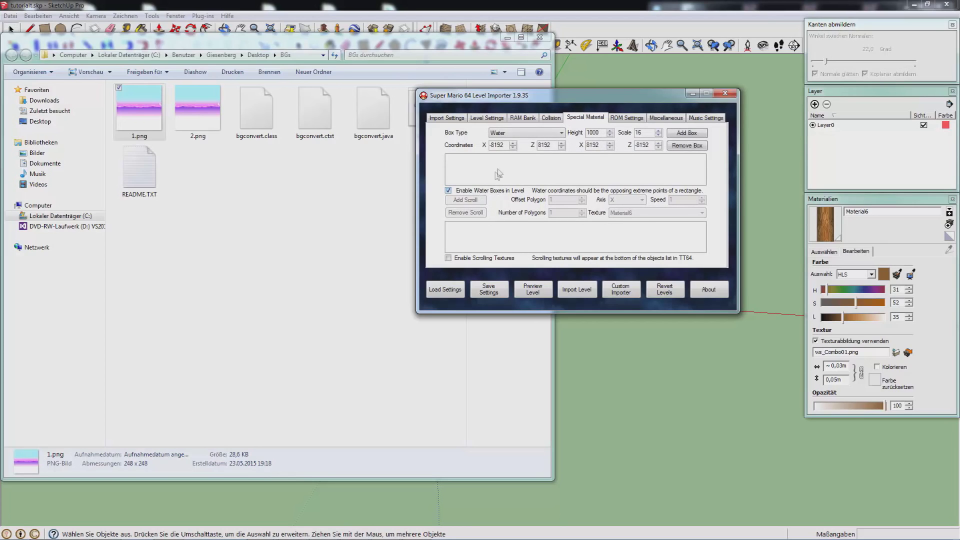
pyautogui.doubleClick(601, 132)
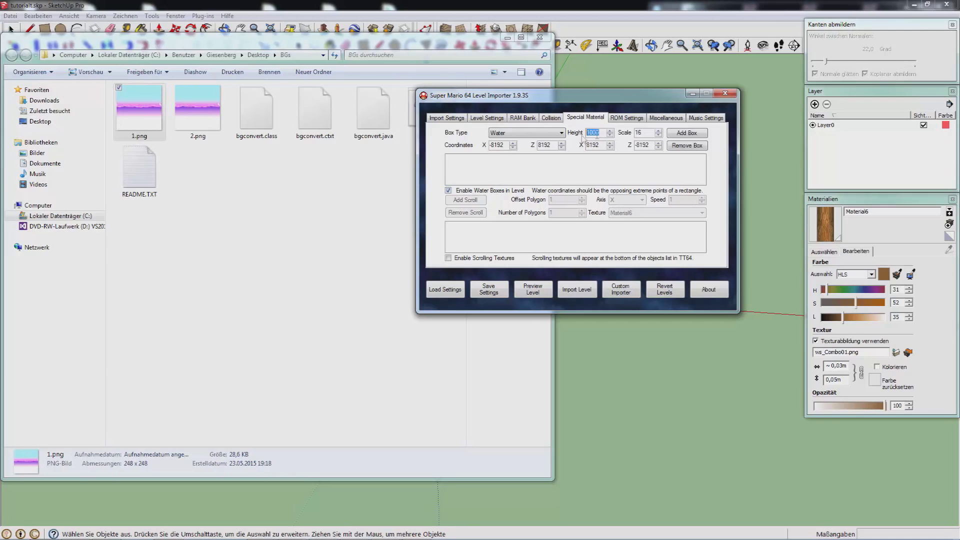
pyautogui.doubleClick(650, 146)
pyautogui.doubleClick(503, 144)
pyautogui.click(545, 145)
pyautogui.doubleClick(645, 145)
# Switch to SketchUp and temporarily delete the wood-textured path group from the level model
pyautogui.moveTo(553, 97); pyautogui.dragTo(687, 85)
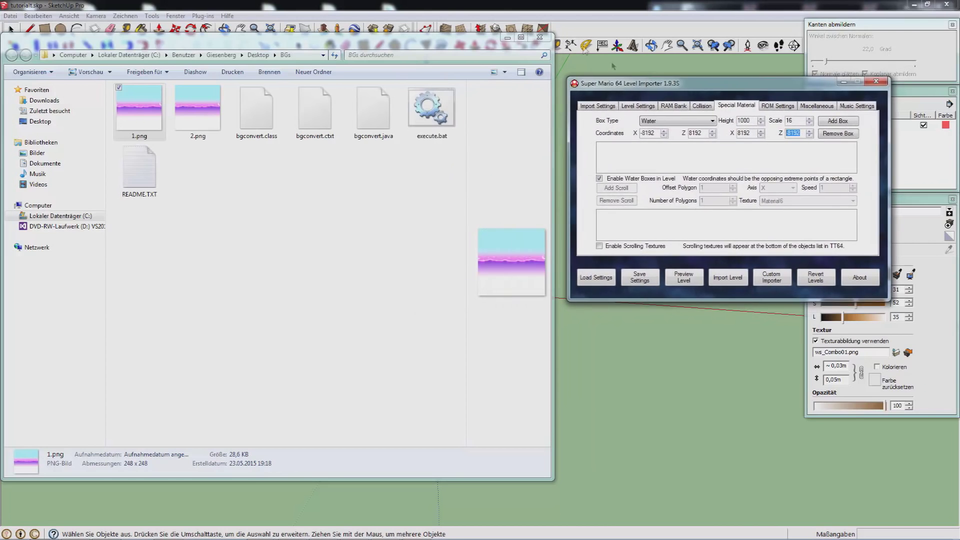
pyautogui.click(521, 3)
pyautogui.moveTo(523, 270); pyautogui.dragTo(644, 303, button='middle')
pyautogui.click(477, 274)
pyautogui.scroll(5, 477, 275)
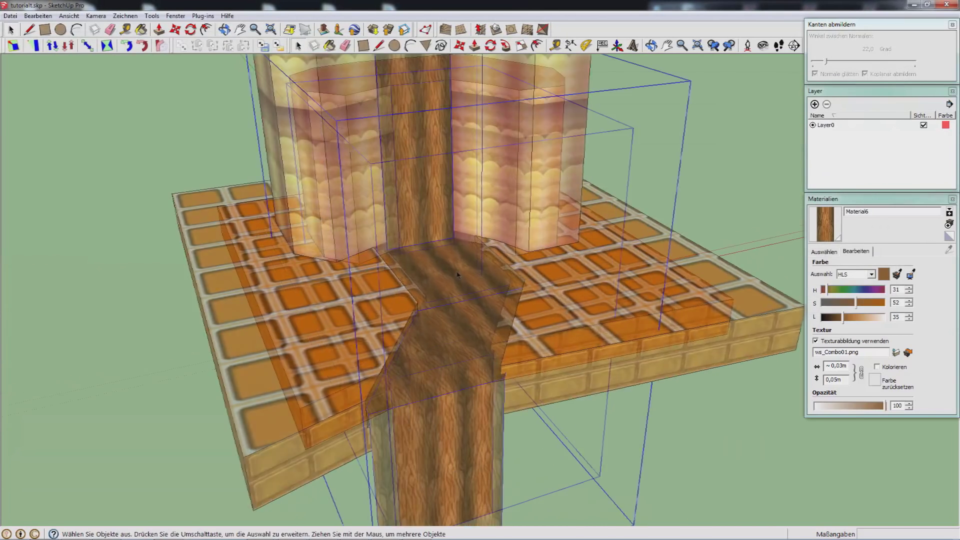
pyautogui.moveTo(478, 275); pyautogui.dragTo(400, 277, button='middle')
pyautogui.scroll(-5, 400, 277)
pyautogui.scroll(5, 400, 277)
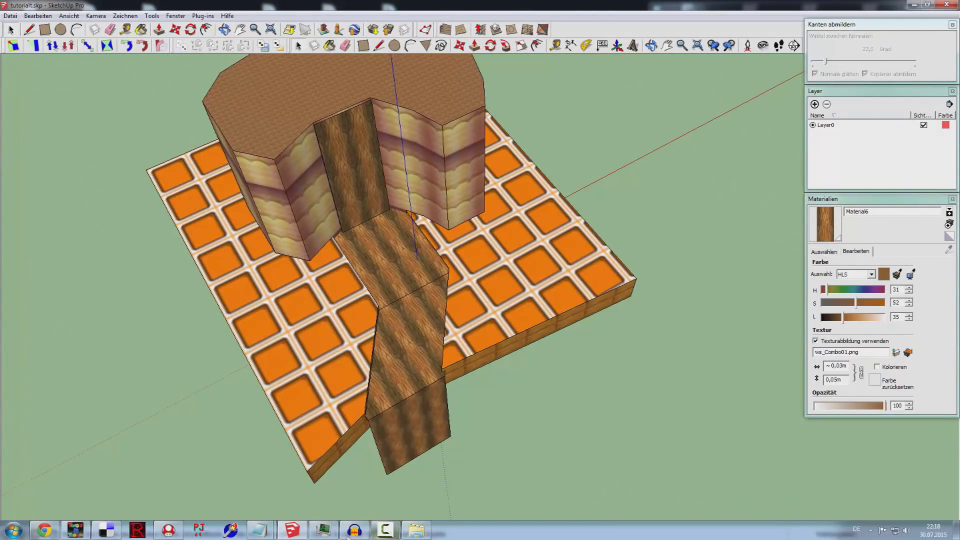
pyautogui.moveTo(396, 400); pyautogui.dragTo(401, 318, button='middle')
pyautogui.click(400, 318)
pyautogui.scroll(2, 401, 270)
pyautogui.moveTo(400, 270); pyautogui.dragTo(359, 318, button='middle')
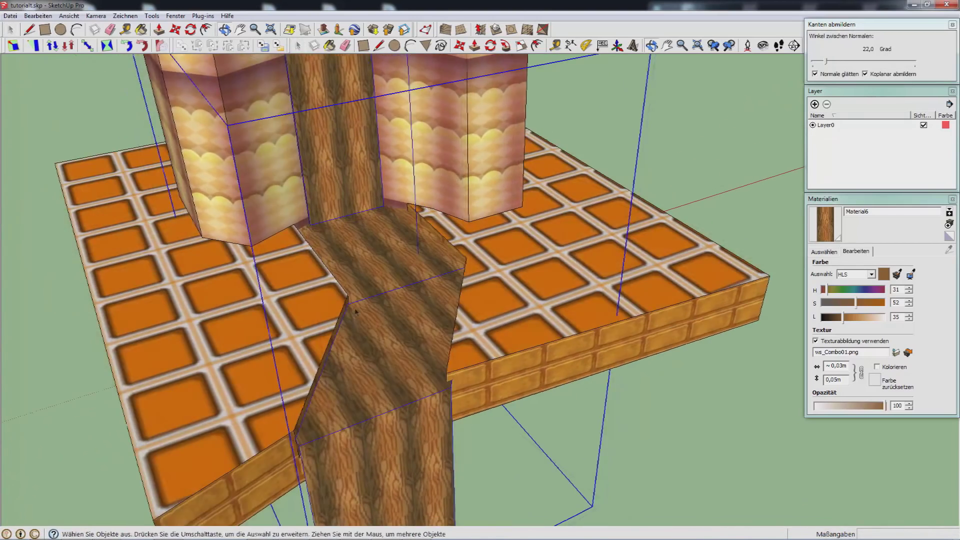
pyautogui.scroll(-3, 359, 315)
pyautogui.press('Delete')
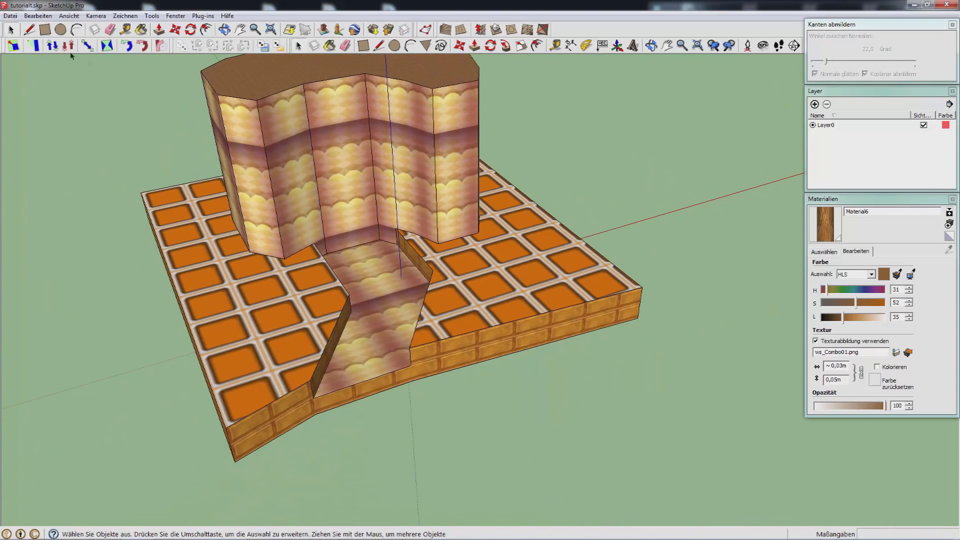
# Export the level without the wooden path over alpha.obj and read the exported face count
pyautogui.moveTo(118, 183)
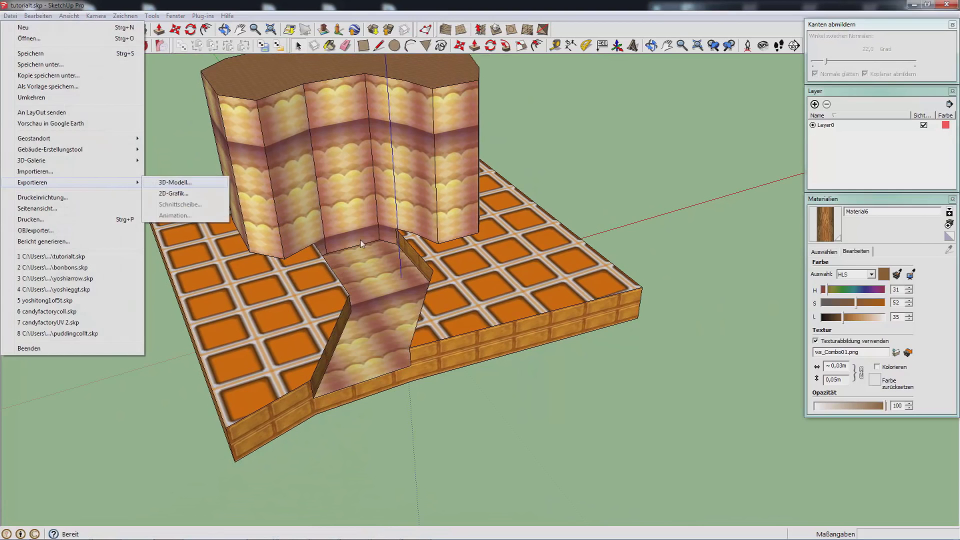
pyautogui.click(168, 184)
pyautogui.click(433, 375)
pyautogui.doubleClick(433, 375)
pyautogui.click(508, 278)
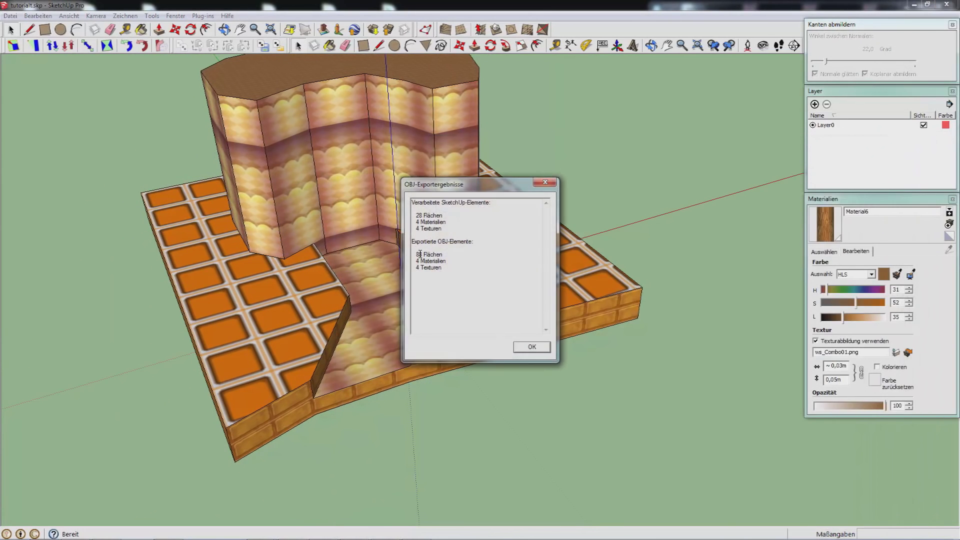
pyautogui.click(531, 347)
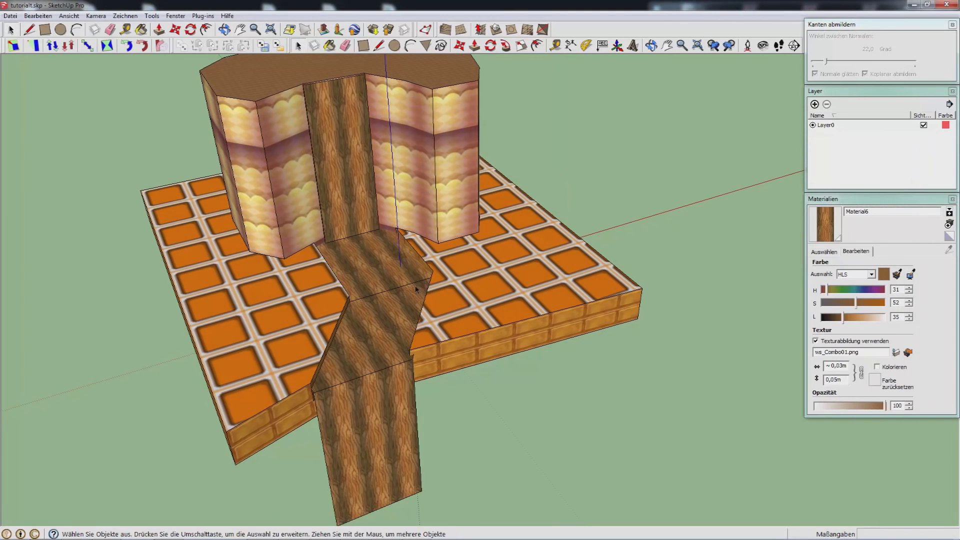
# With the wooden path restored, export the complete level as an OBJ file, replacing alpha.obj, and read the exported face count
pyautogui.click(10, 15)
pyautogui.moveTo(109, 185)
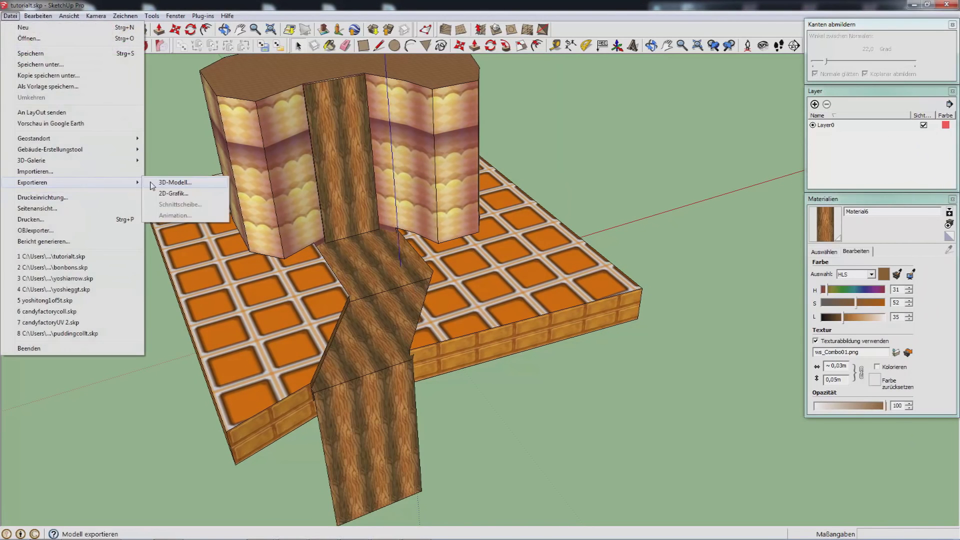
pyautogui.click(185, 183)
pyautogui.click(449, 366)
pyautogui.doubleClick(445, 374)
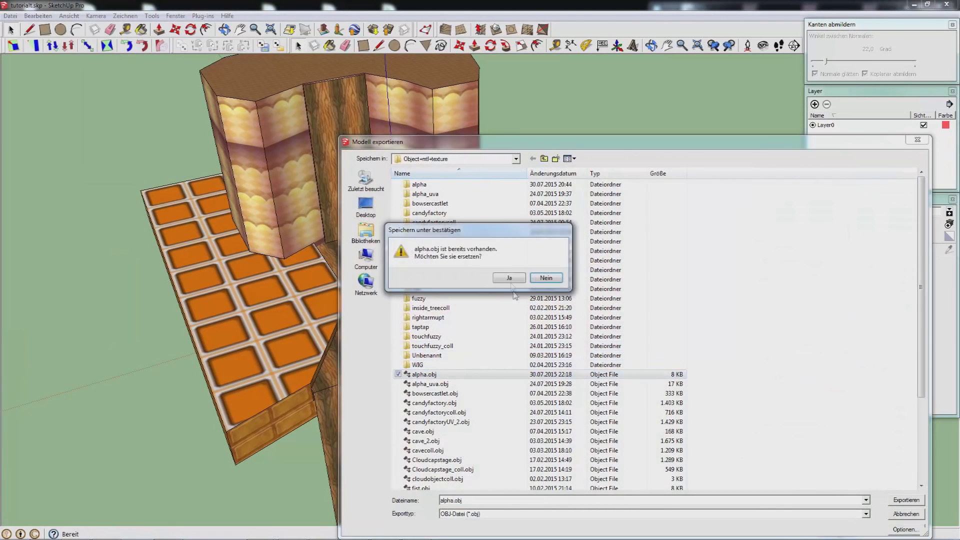
pyautogui.click(510, 280)
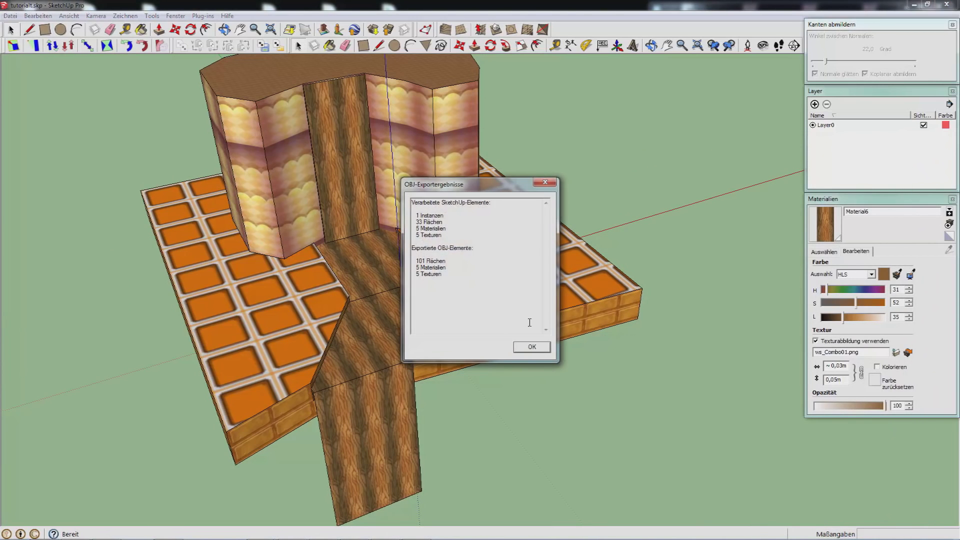
pyautogui.click(532, 346)
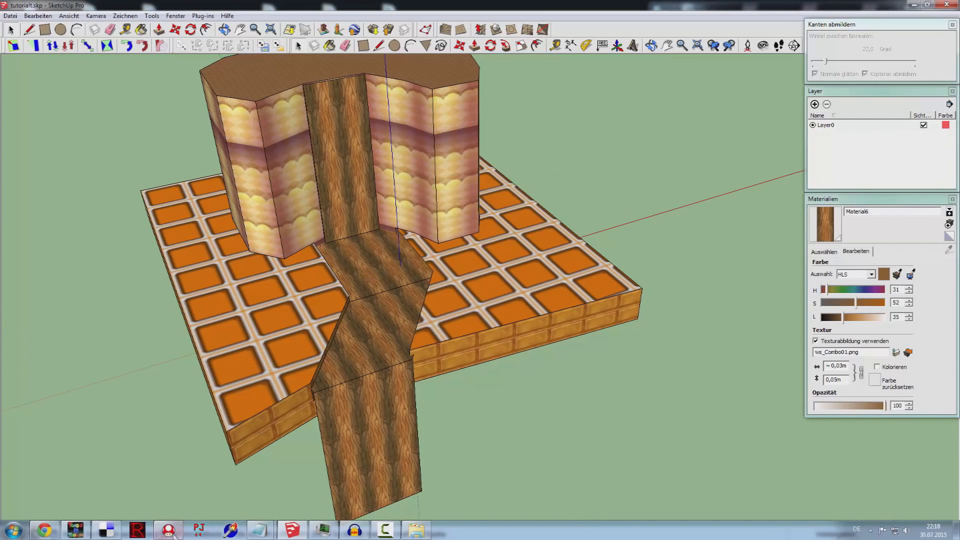
# Switch to the Level Importer, enable scrolling textures, and check the wood material's name in SketchUp
pyautogui.click(170, 531)
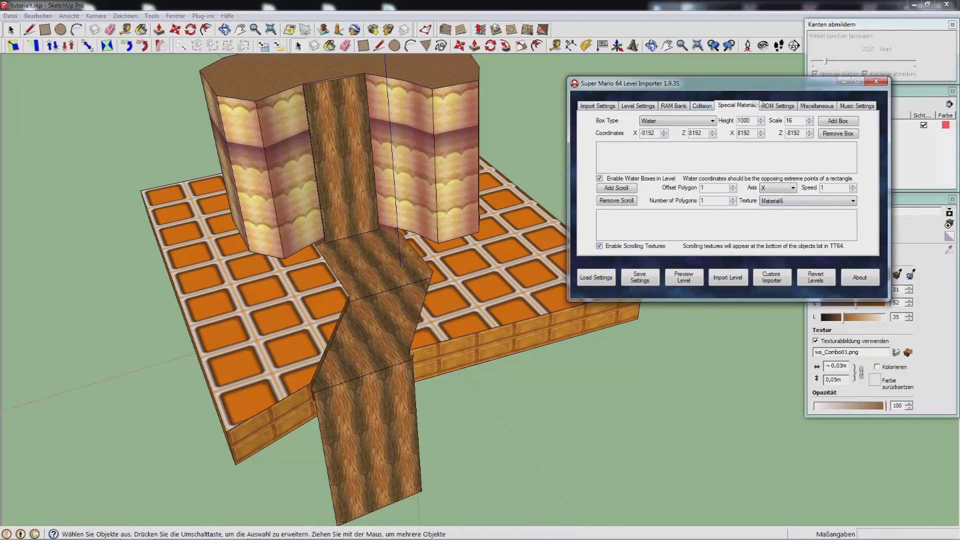
pyautogui.click(901, 250)
pyautogui.moveTo(868, 211); pyautogui.dragTo(843, 212)
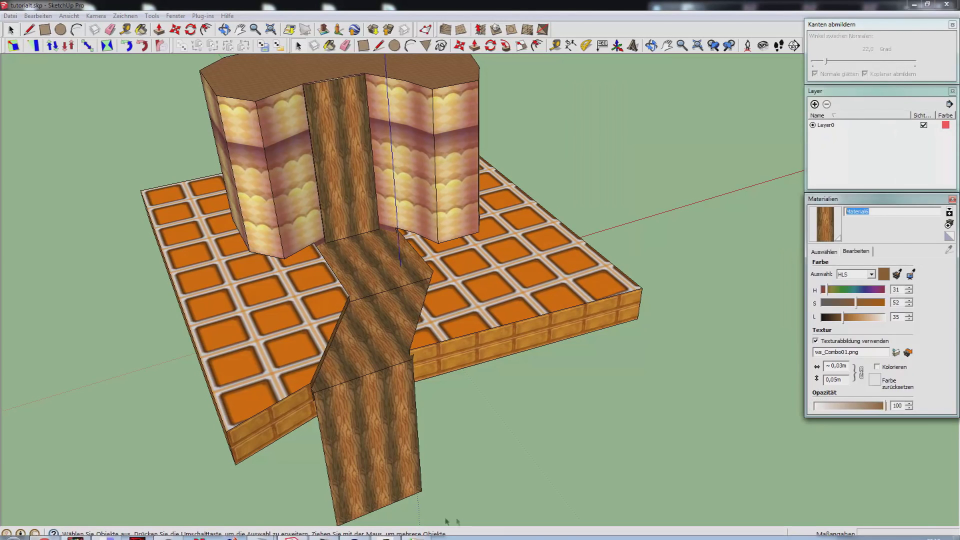
# Add a scrolling texture in the Level Importer for Material6 with 13 polygons, axis Y and speed 6
pyautogui.click(170, 531)
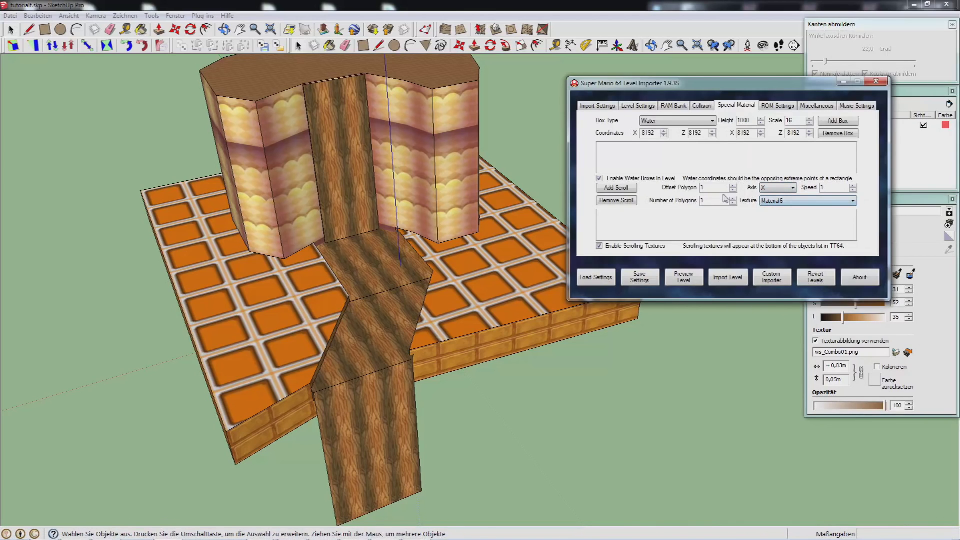
pyautogui.moveTo(712, 200); pyautogui.dragTo(664, 196)
pyautogui.write('13')
pyautogui.click(792, 188)
pyautogui.click(789, 203)
pyautogui.moveTo(828, 188); pyautogui.dragTo(794, 188)
pyautogui.click(632, 189)
# Check the scroll's polygon count and speed fields against the wooden path in the SketchUp model
pyautogui.press('Tab')
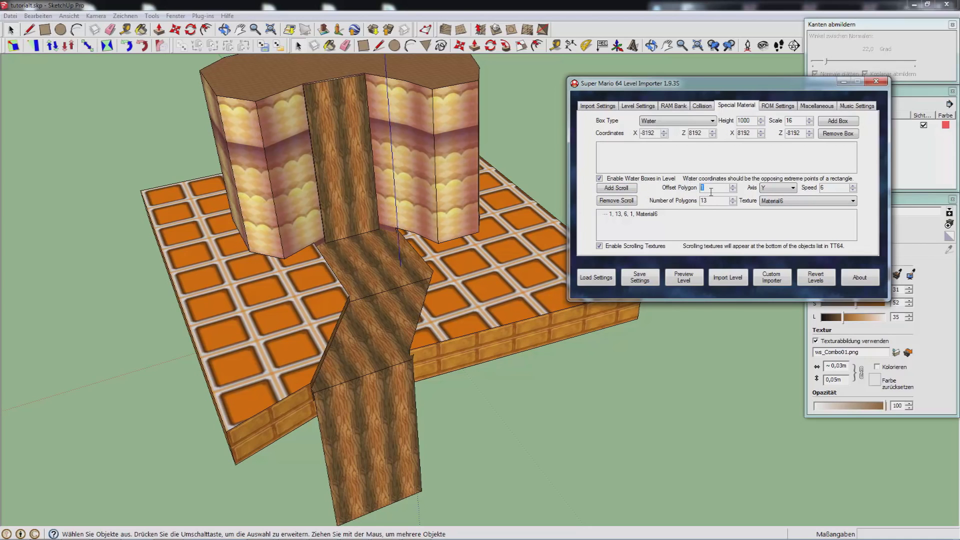
pyautogui.moveTo(714, 202); pyautogui.dragTo(694, 204)
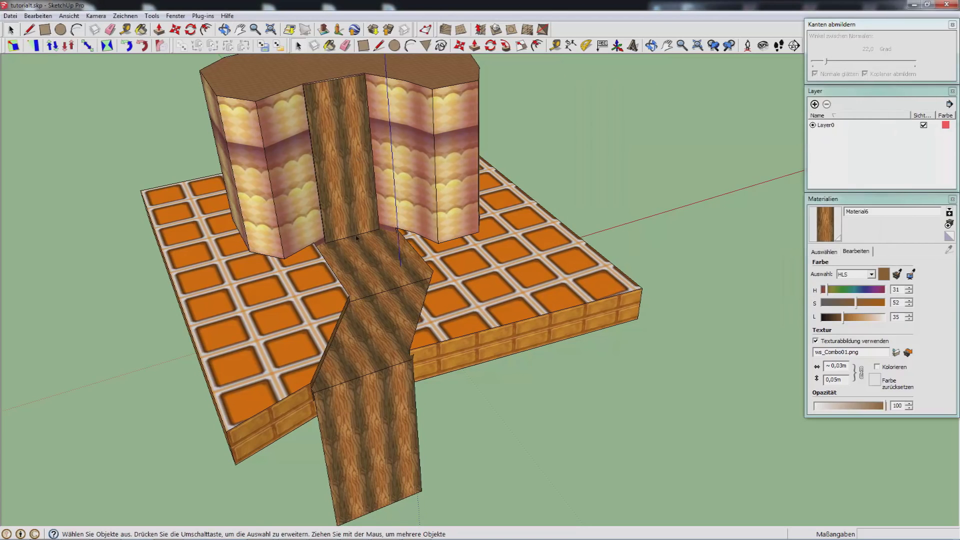
pyautogui.moveTo(366, 257); pyautogui.dragTo(320, 168, button='middle')
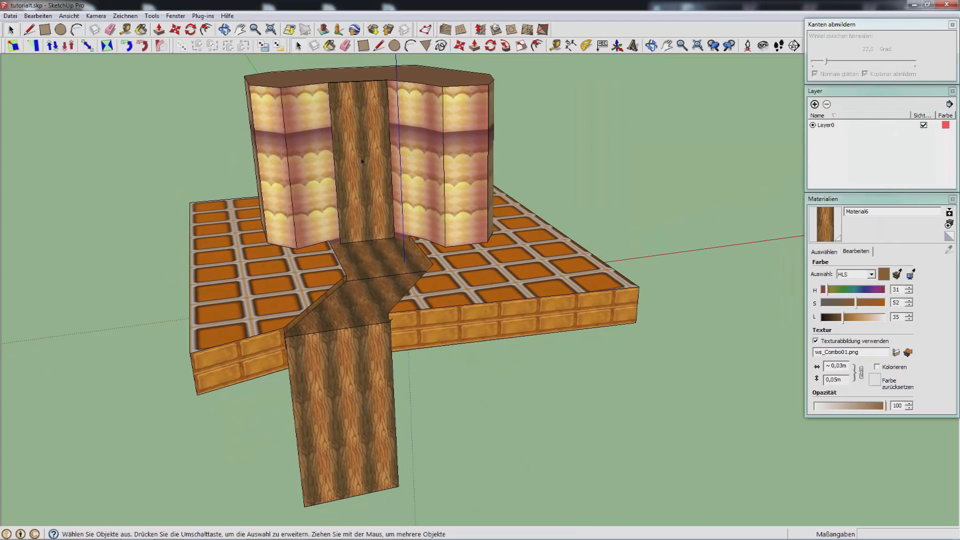
pyautogui.moveTo(393, 535)
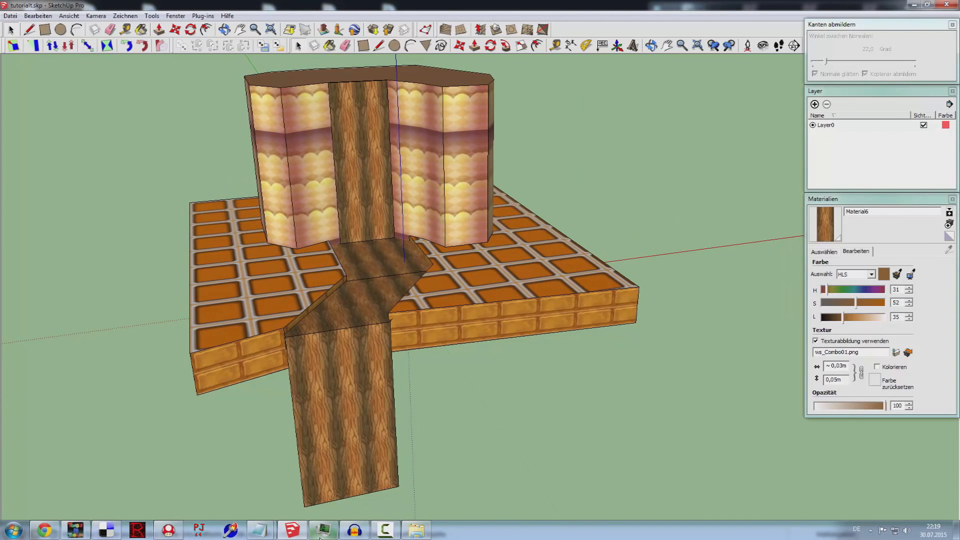
pyautogui.click(169, 530)
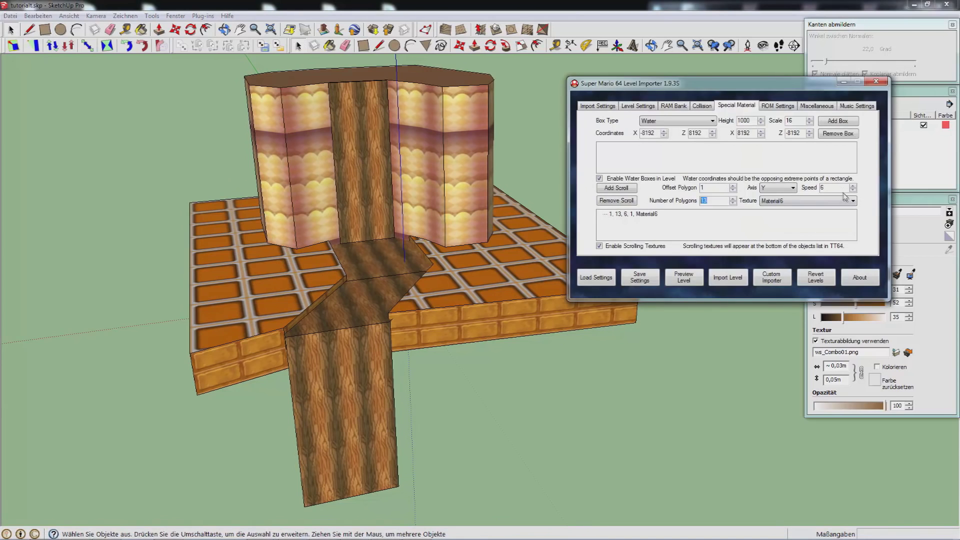
pyautogui.click(825, 188)
pyautogui.doubleClick(825, 188)
# Return to SketchUp and open the wooden path group for editing
pyautogui.scroll(3, 386, 218)
pyautogui.moveTo(385, 200)
pyautogui.mouseDown(button='middle')
pyautogui.moveTo(365, 212)
pyautogui.moveTo(390, 240)
pyautogui.mouseUp(button='middle')
pyautogui.scroll(-2, 391, 186)
pyautogui.press('b')
pyautogui.press('alt')
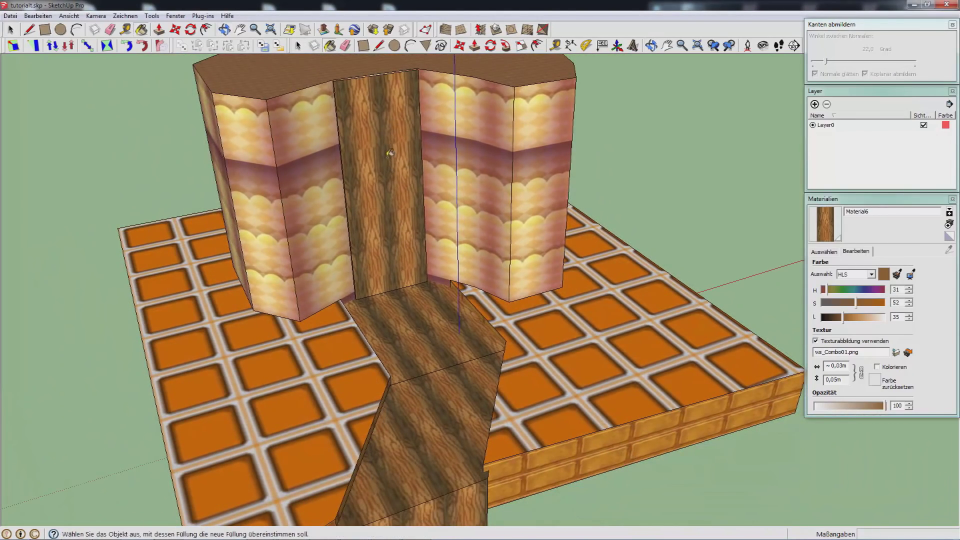
pyautogui.moveTo(382, 159)
pyautogui.mouseDown(button='middle')
pyautogui.moveTo(383, 108)
pyautogui.moveTo(375, 112)
pyautogui.moveTo(371, 91)
pyautogui.mouseUp(button='middle')
pyautogui.scroll(3, 424, 314)
pyautogui.press('space')
pyautogui.doubleClick(362, 96)
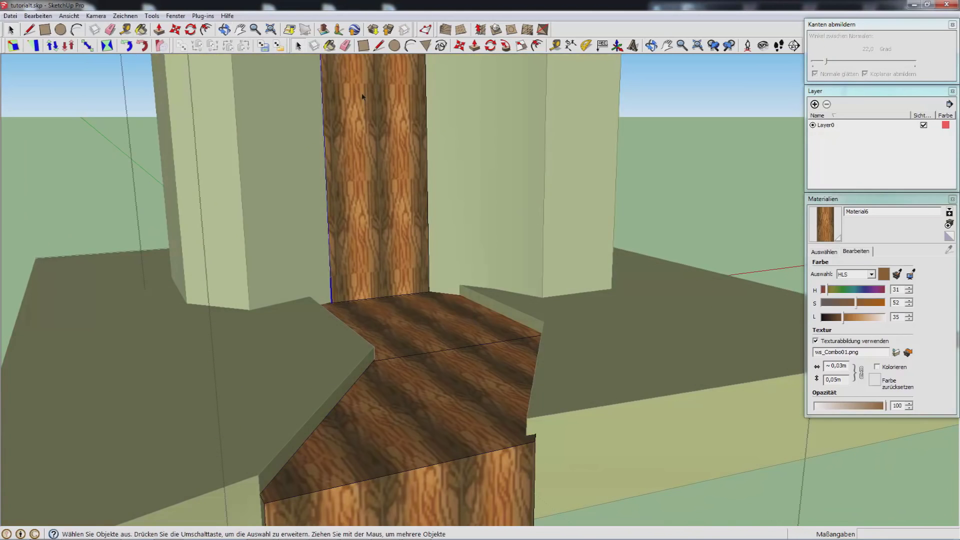
pyautogui.click(362, 96)
# Reposition the wood texture on the path's sloped middle face, rotating it so the grain runs down the slope
pyautogui.moveTo(375, 310); pyautogui.dragTo(728, 504, button='middle')
pyautogui.scroll(-2, 728, 503)
pyautogui.scroll(2, 699, 492)
pyautogui.moveTo(607, 444); pyautogui.dragTo(325, 291, button='middle')
pyautogui.rightClick(325, 291)
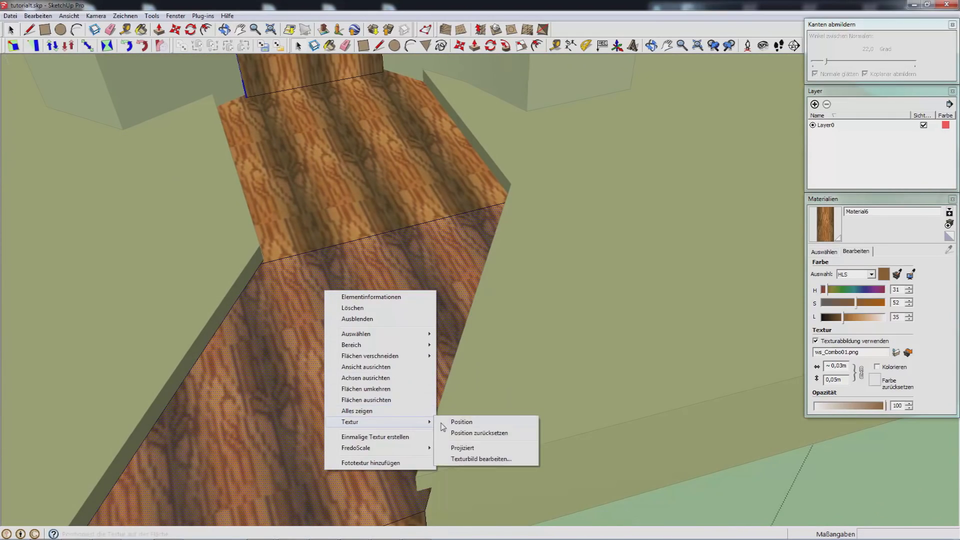
pyautogui.click(442, 423)
pyautogui.scroll(-1, 574, 255)
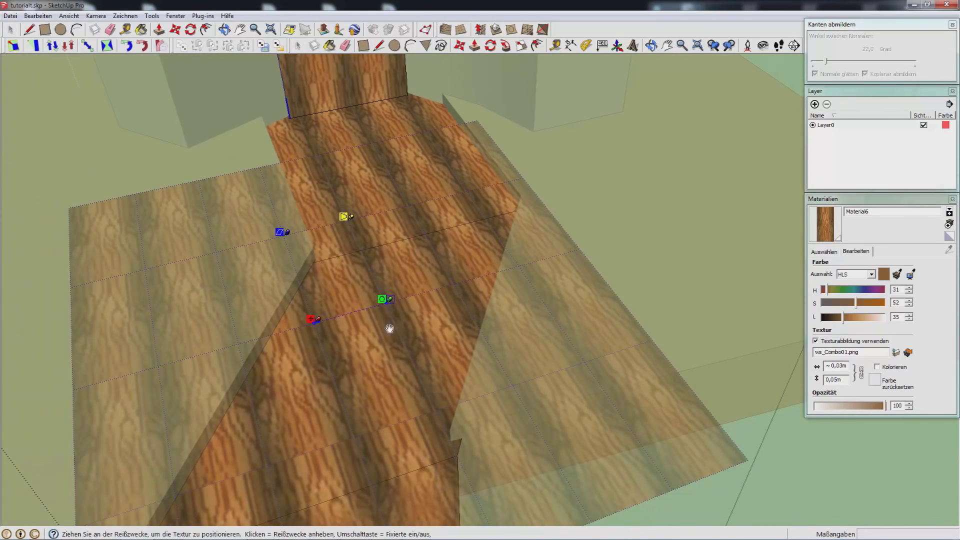
pyautogui.moveTo(386, 303); pyautogui.dragTo(391, 333)
pyautogui.rightClick(375, 362)
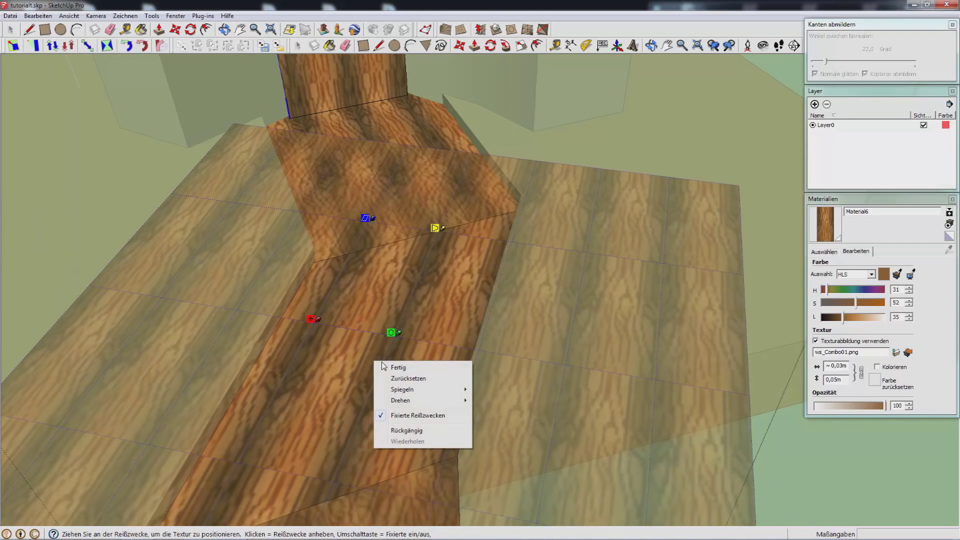
pyautogui.click(379, 369)
pyautogui.moveTo(378, 369); pyautogui.dragTo(590, 295, button='middle')
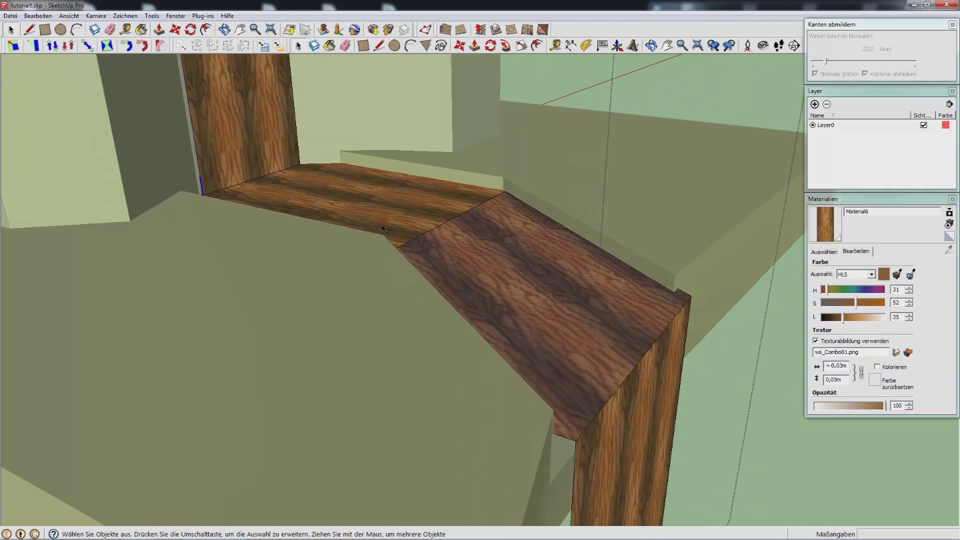
pyautogui.moveTo(383, 228); pyautogui.dragTo(368, 188, button='middle')
pyautogui.scroll(-4, 428, 247)
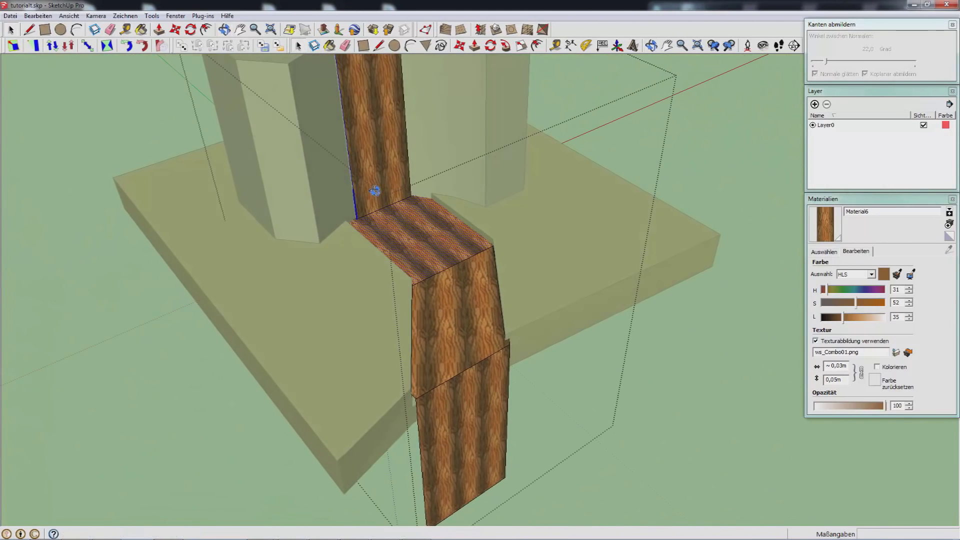
# Finish editing the wooden path group and export the SketchUp model in OBJ format, overwriting alpha.obj
pyautogui.moveTo(521, 311); pyautogui.dragTo(655, 457, button='middle')
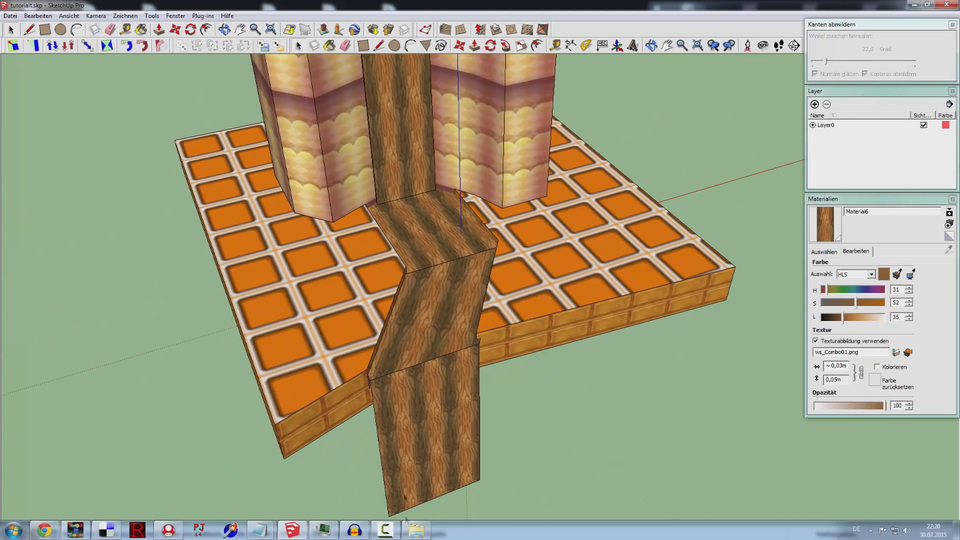
pyautogui.moveTo(316, 538)
pyautogui.click(169, 531)
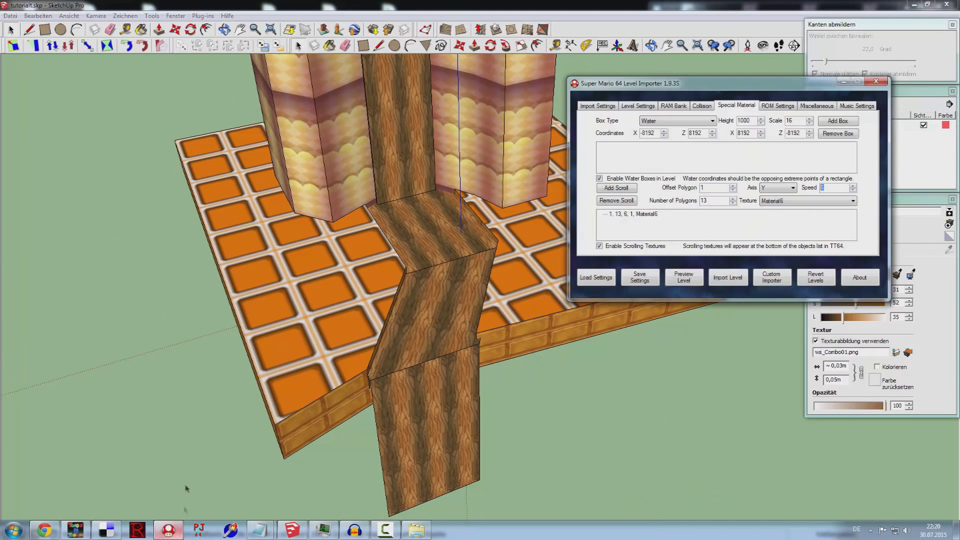
pyautogui.click(11, 16)
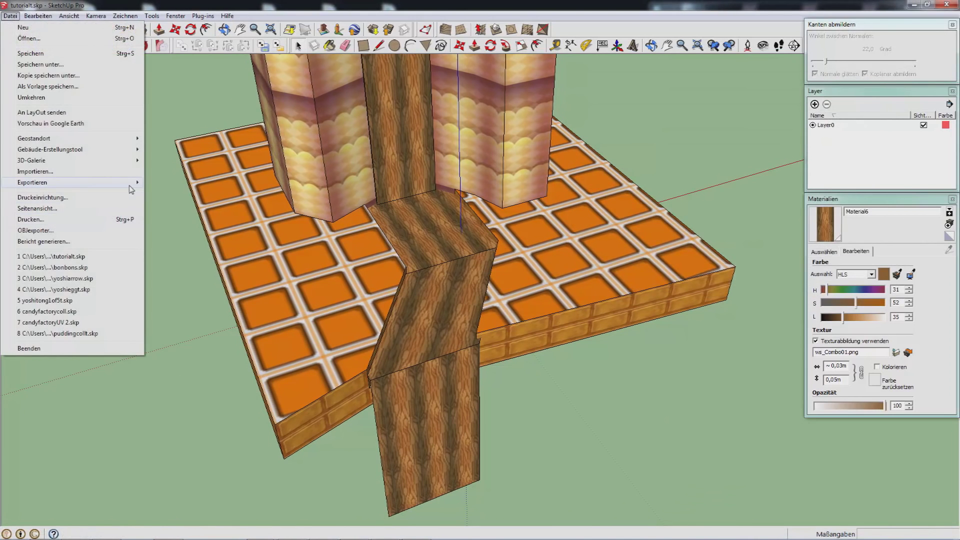
pyautogui.moveTo(129, 183)
pyautogui.click(175, 183)
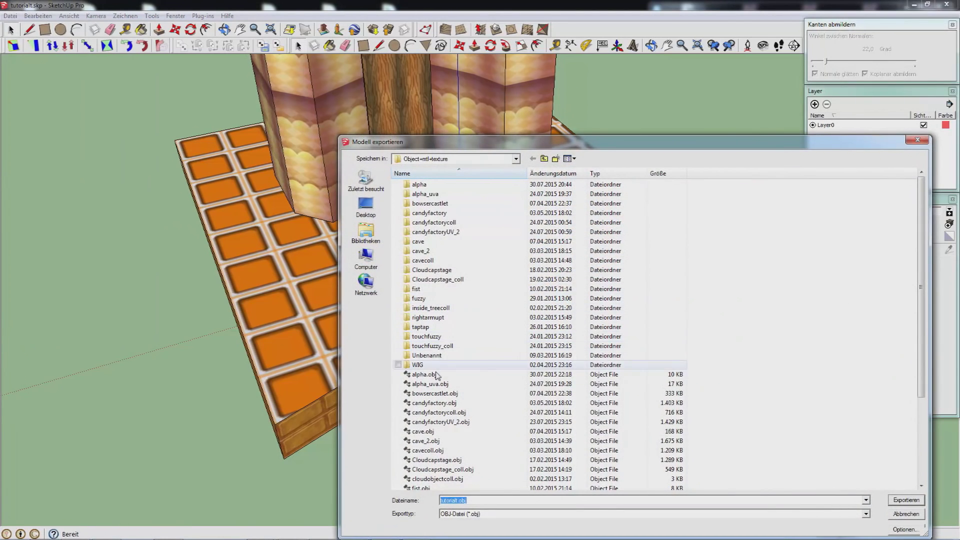
pyautogui.doubleClick(424, 374)
pyautogui.click(501, 278)
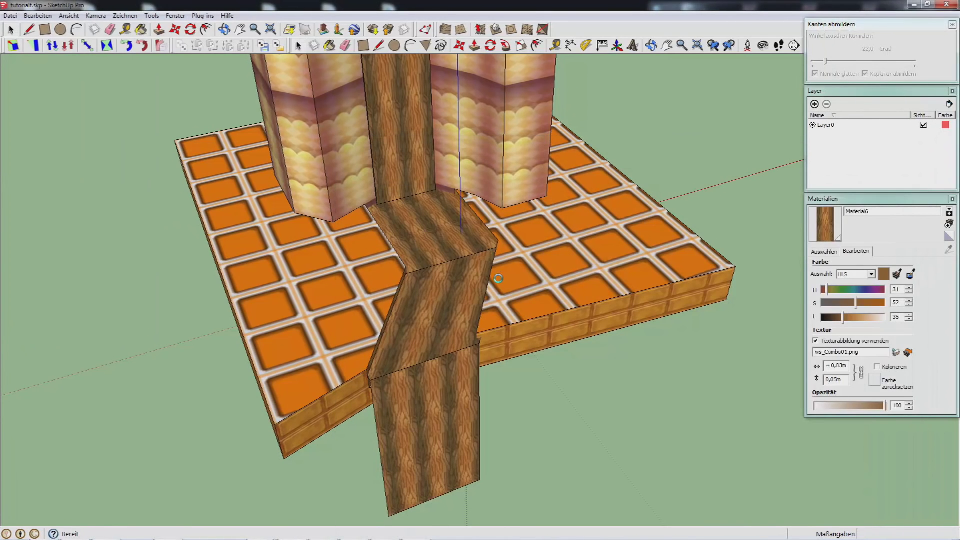
pyautogui.click(532, 346)
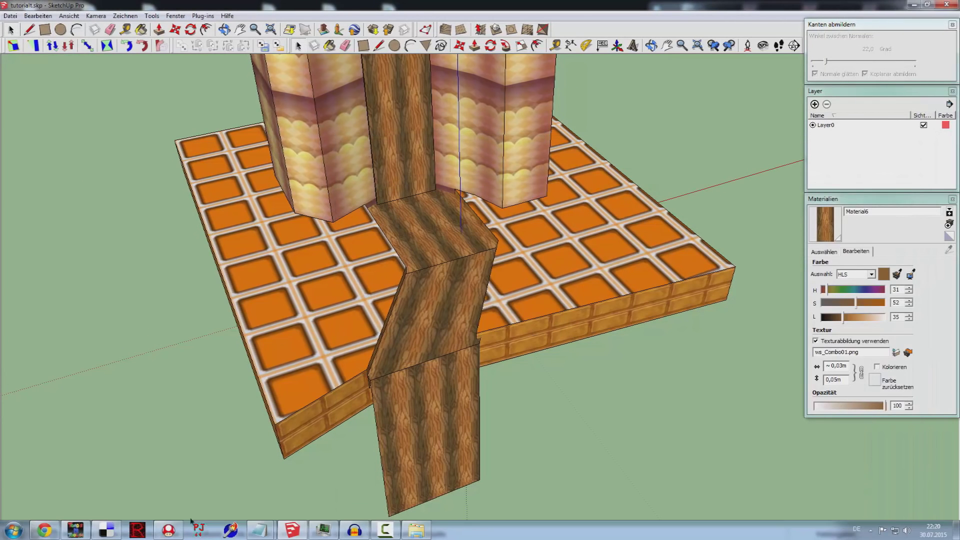
# In the Level Importer's ROM settings, choose Bob-Omb's Battlefield and Disable for the hardcoded camera settings, leaving that option unchecked
pyautogui.click(169, 532)
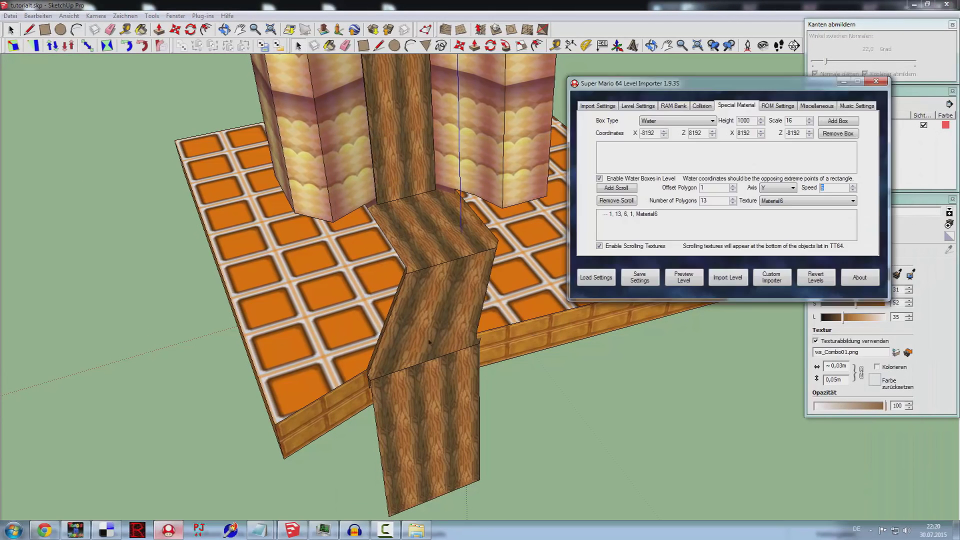
pyautogui.click(778, 106)
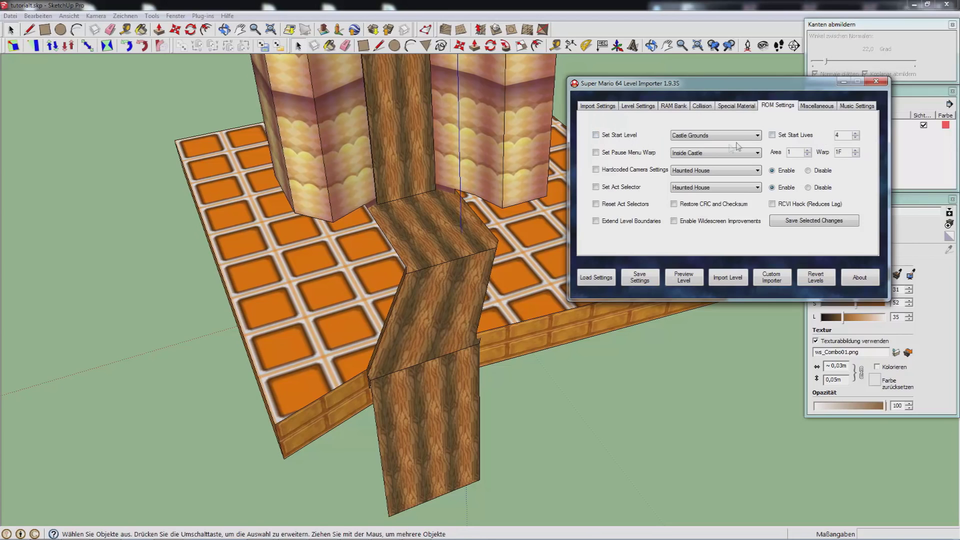
pyautogui.click(638, 154)
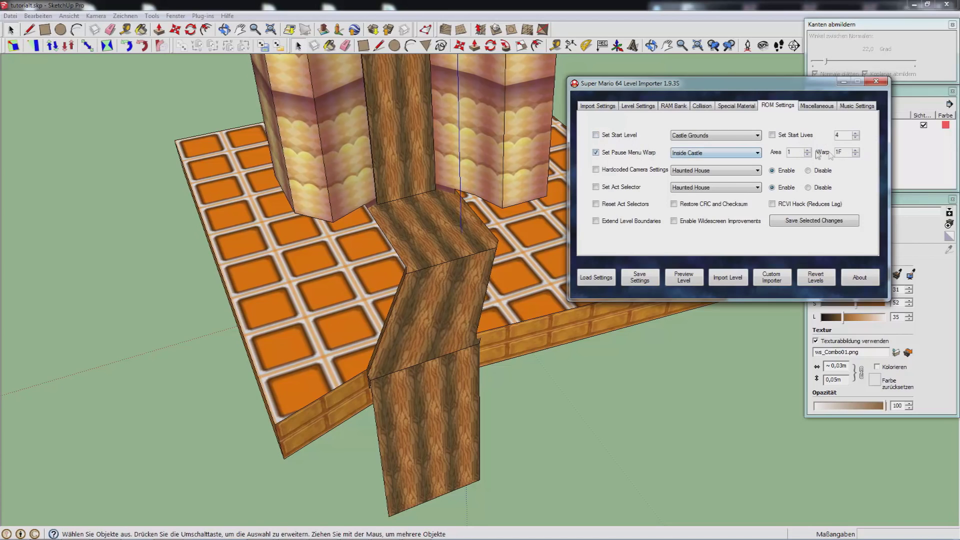
pyautogui.click(649, 154)
pyautogui.click(640, 171)
pyautogui.click(713, 171)
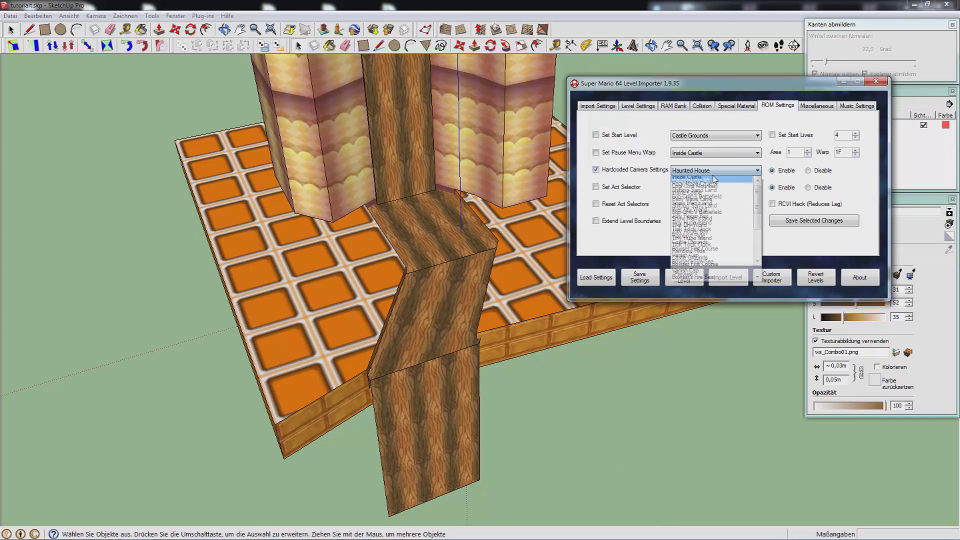
pyautogui.click(712, 205)
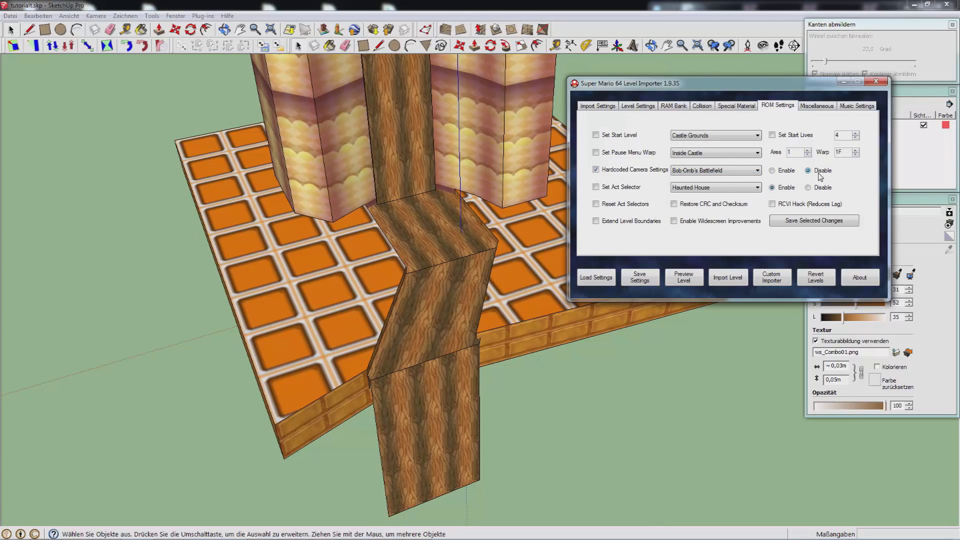
pyautogui.click(661, 174)
# Choose Snow Man's land as the level for the act selector setting and leave Set Act Selector unchecked
pyautogui.click(632, 188)
pyautogui.click(695, 188)
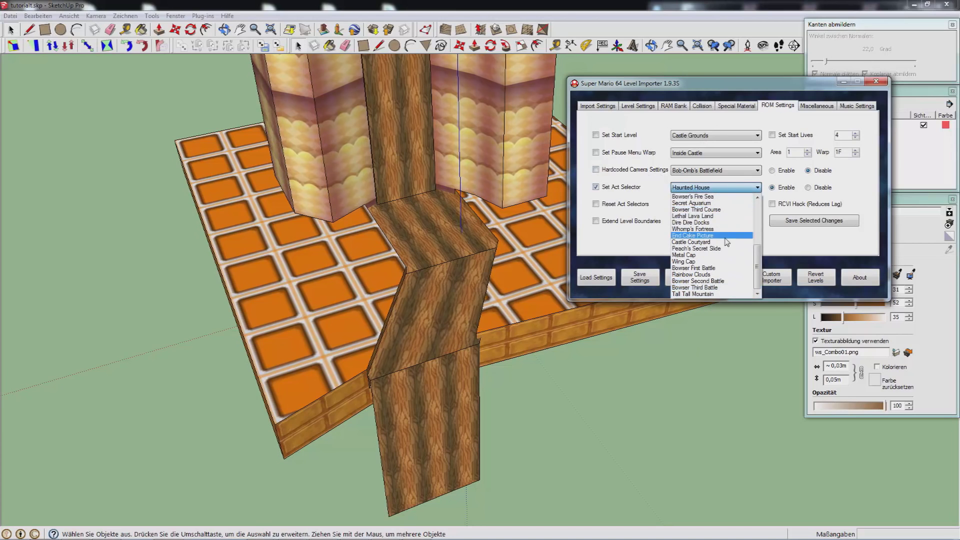
pyautogui.click(726, 242)
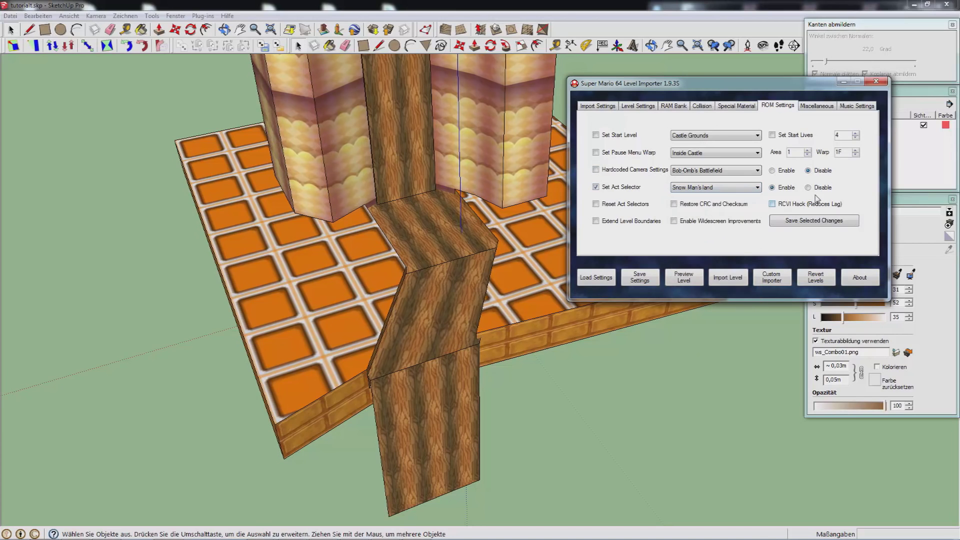
pyautogui.click(712, 188)
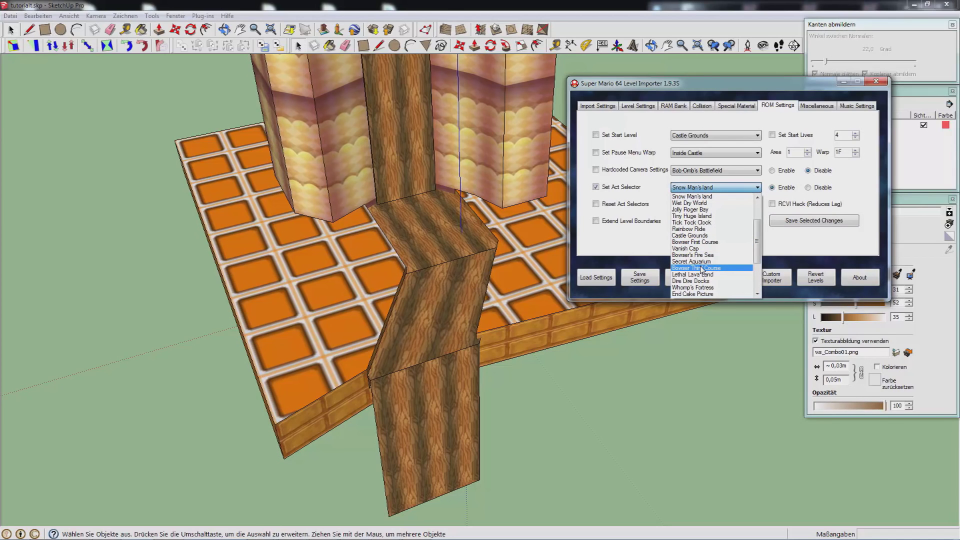
pyautogui.click(633, 193)
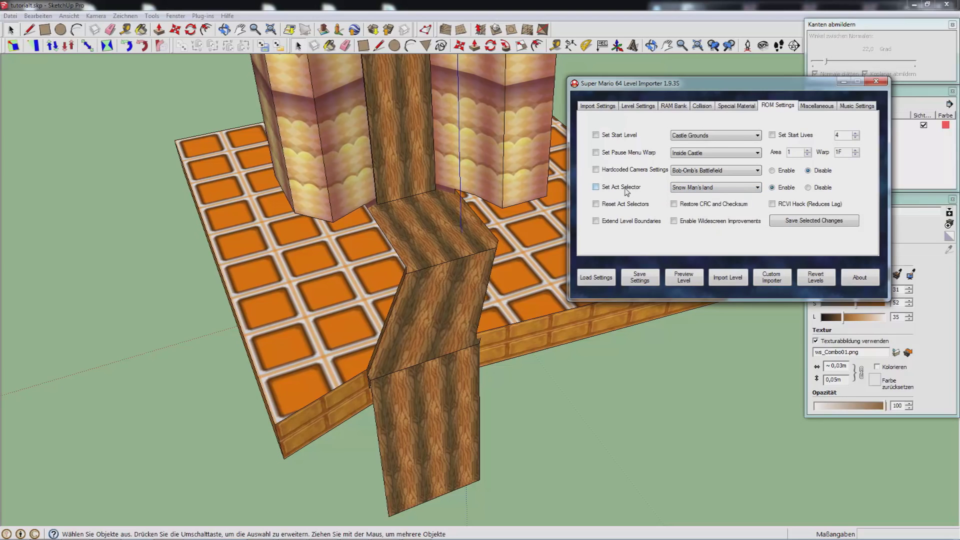
# Toggle the Reset Act Selectors and RCVI Hack options, and switch Extend Level Boundaries on and off again
pyautogui.click(620, 204)
pyautogui.click(805, 209)
pyautogui.click(627, 225)
pyautogui.click(628, 226)
# In the miscellaneous settings, enable Set Star Position and Set Trajectory, keeping Koopa-The-Quick #1 for both
pyautogui.click(818, 106)
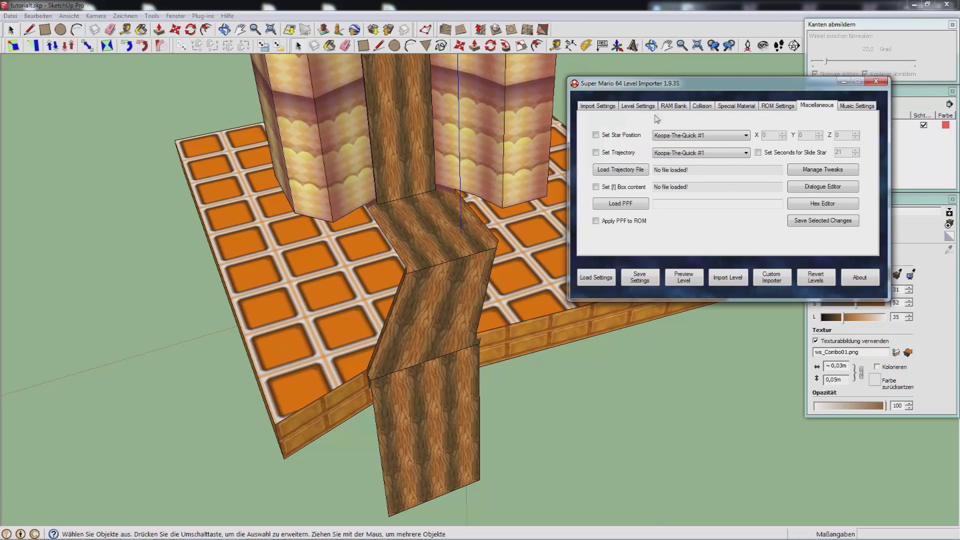
pyautogui.click(626, 136)
pyautogui.moveTo(768, 136); pyautogui.dragTo(752, 137)
pyautogui.moveTo(812, 137); pyautogui.dragTo(784, 140)
pyautogui.click(728, 135)
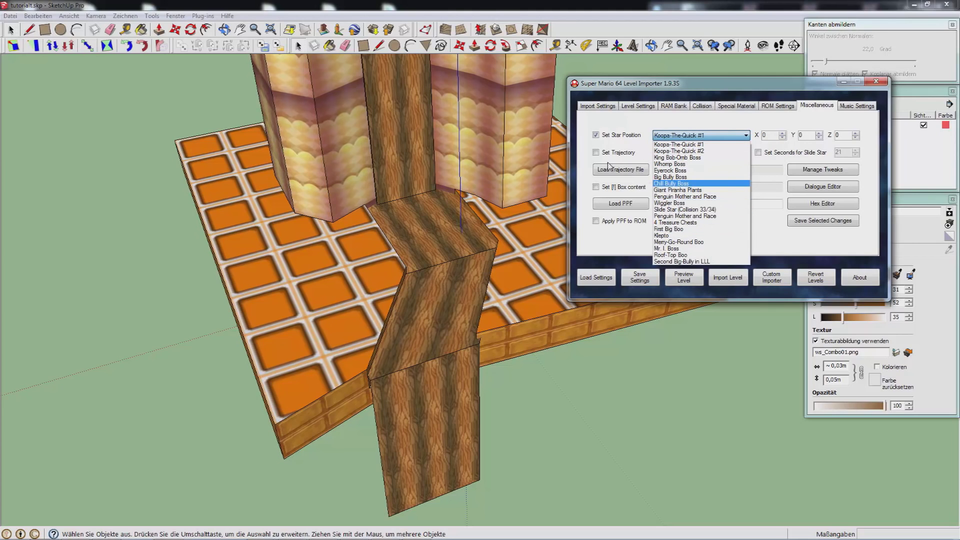
pyautogui.click(587, 162)
pyautogui.click(604, 153)
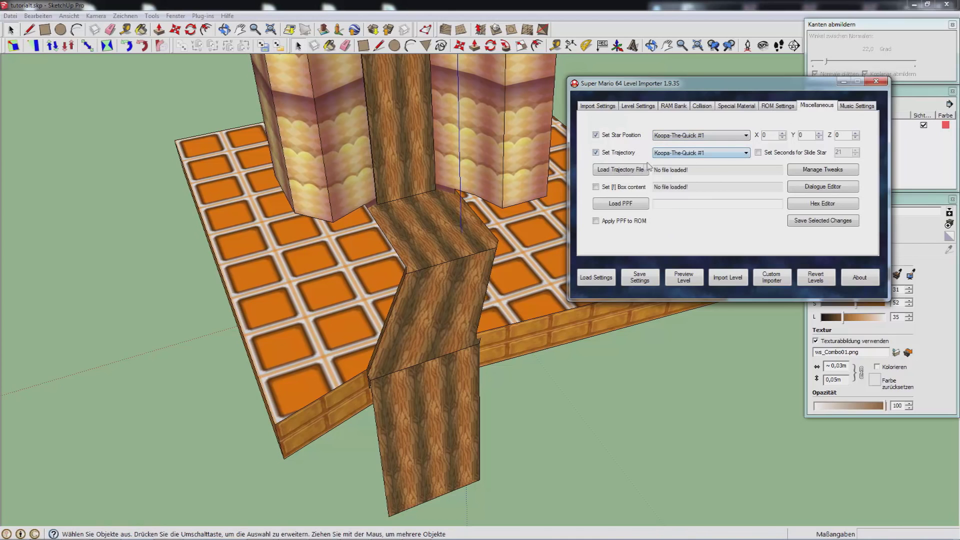
# In a new Windows Editor text file, write the trajectory points 200,-47,4545 and 900,456,4801 on separate lines
pyautogui.click(631, 170)
pyautogui.press('super')
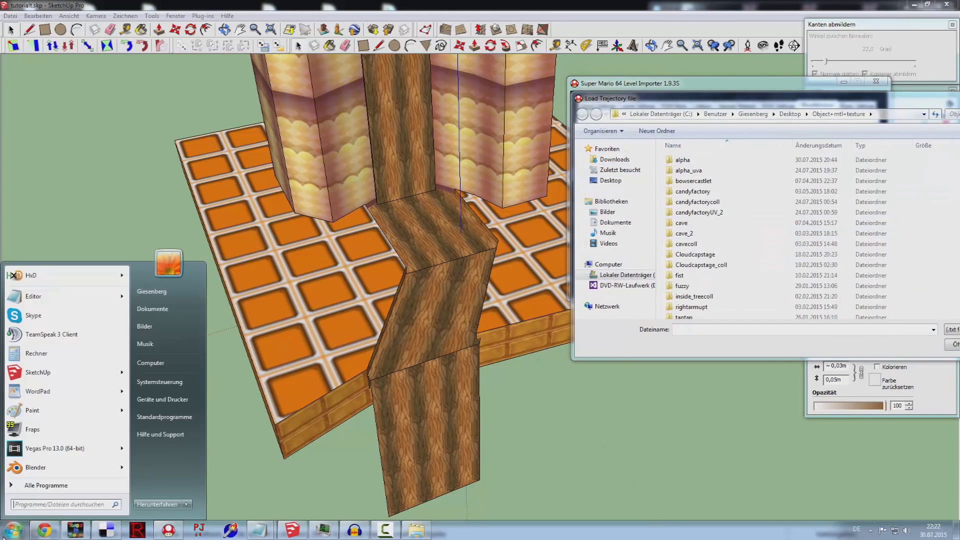
pyautogui.write('edit')
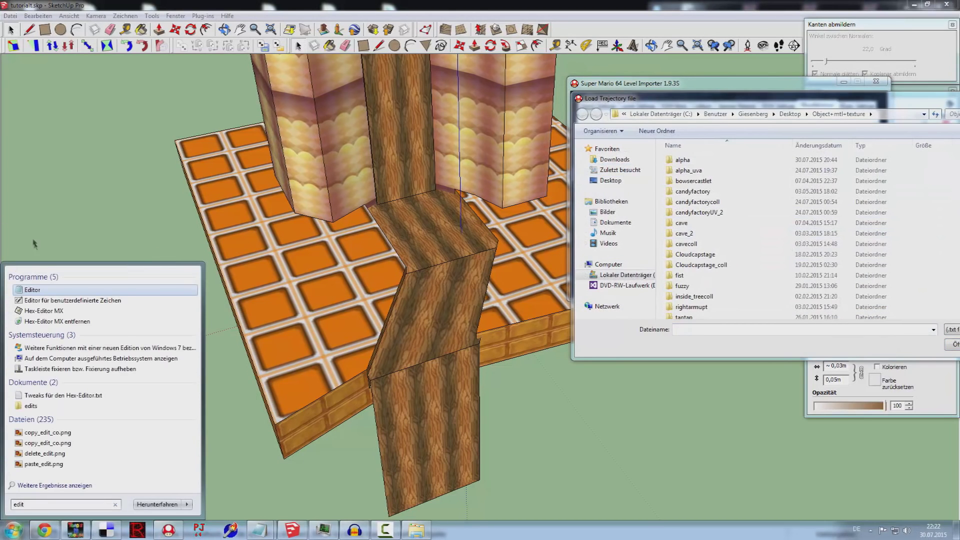
pyautogui.click(42, 291)
pyautogui.moveTo(724, 10); pyautogui.dragTo(238, 42)
pyautogui.write('200,')
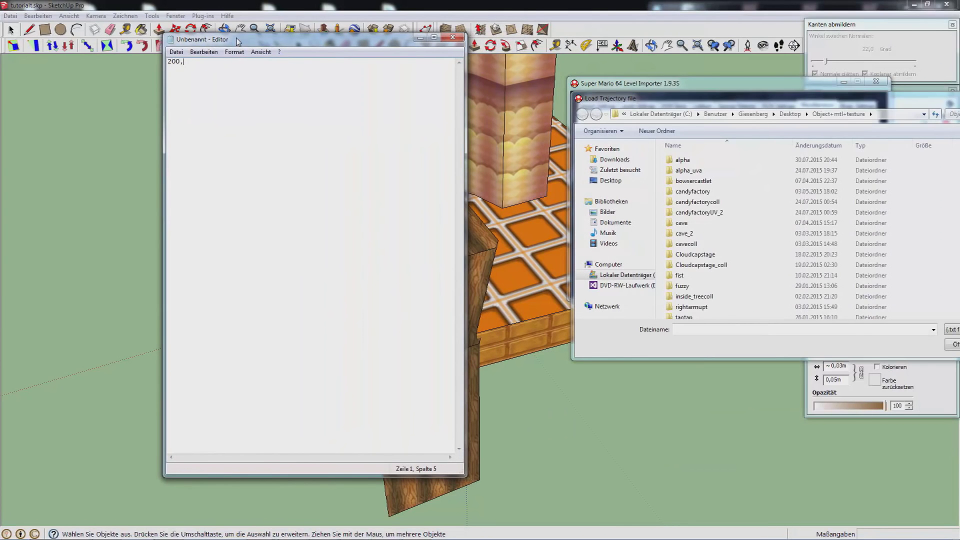
pyautogui.write('-47,4545 ')
pyautogui.write('900')
pyautogui.write(',456,')
pyautogui.write('4801')
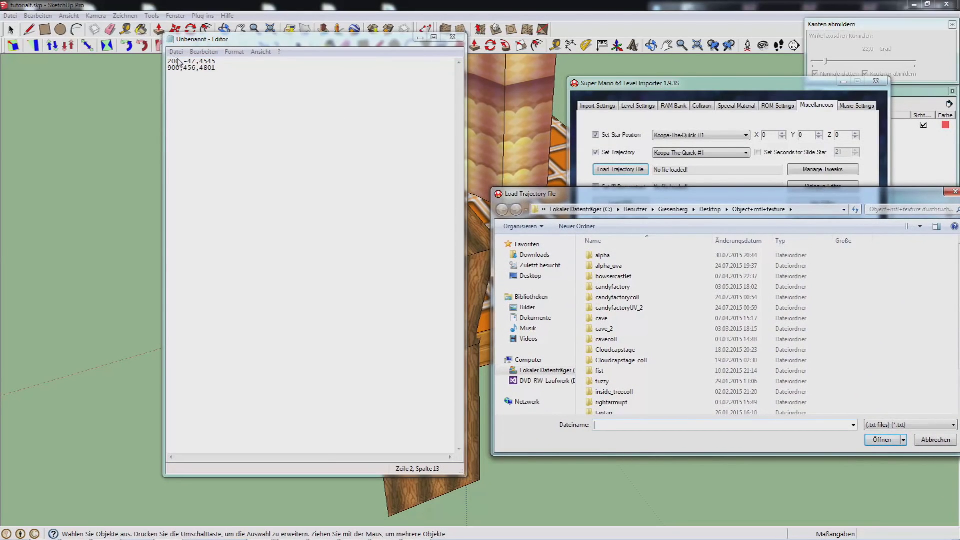
# Examine the coordinates of both trajectory points in the text file and close the trajectory file dialog without loading anything
pyautogui.moveTo(179, 61); pyautogui.dragTo(166, 61)
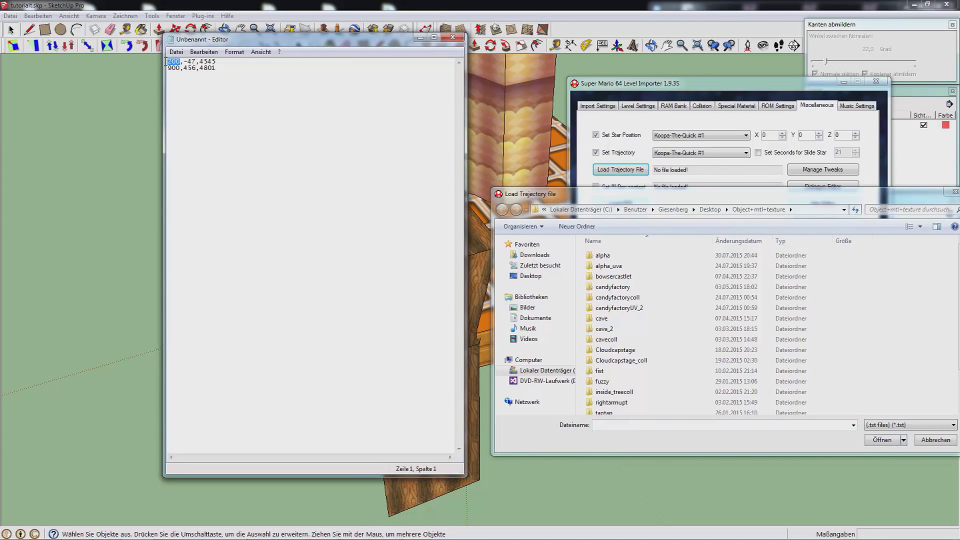
pyautogui.moveTo(196, 61); pyautogui.dragTo(185, 62)
pyautogui.moveTo(214, 68); pyautogui.dragTo(159, 74)
pyautogui.moveTo(602, 205); pyautogui.dragTo(356, 188)
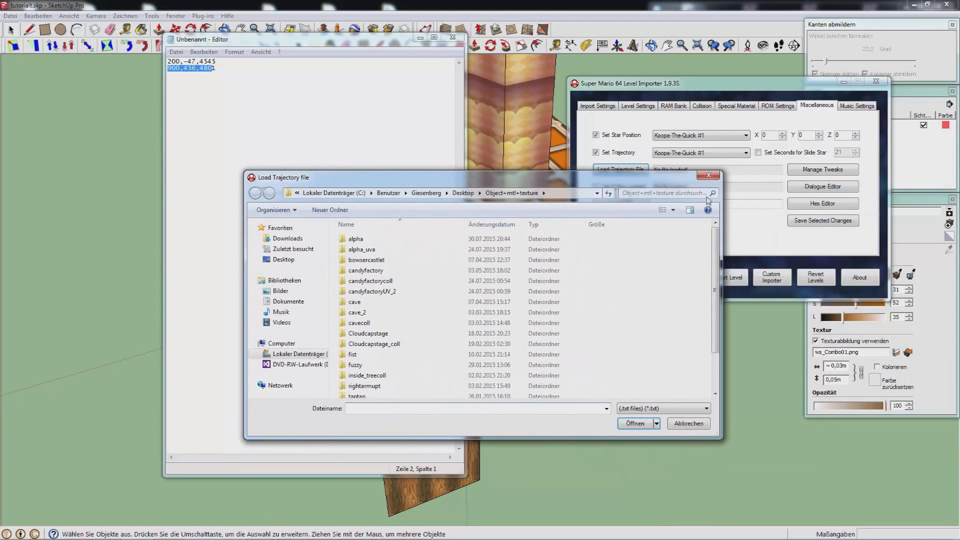
pyautogui.click(709, 175)
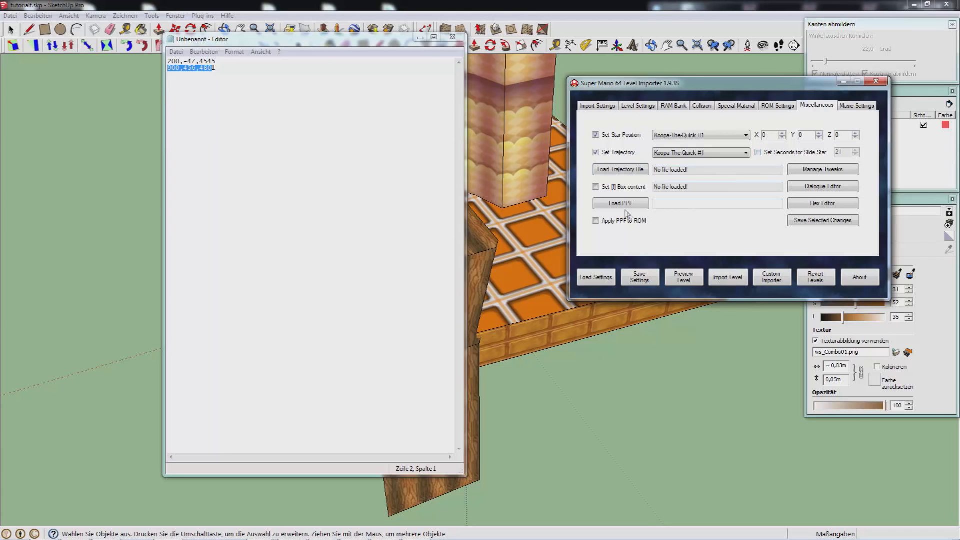
# Cancel loading an item box content file, and find and open ItemBoxDefaultContents.txt in the Windows Editor instead
pyautogui.click(622, 189)
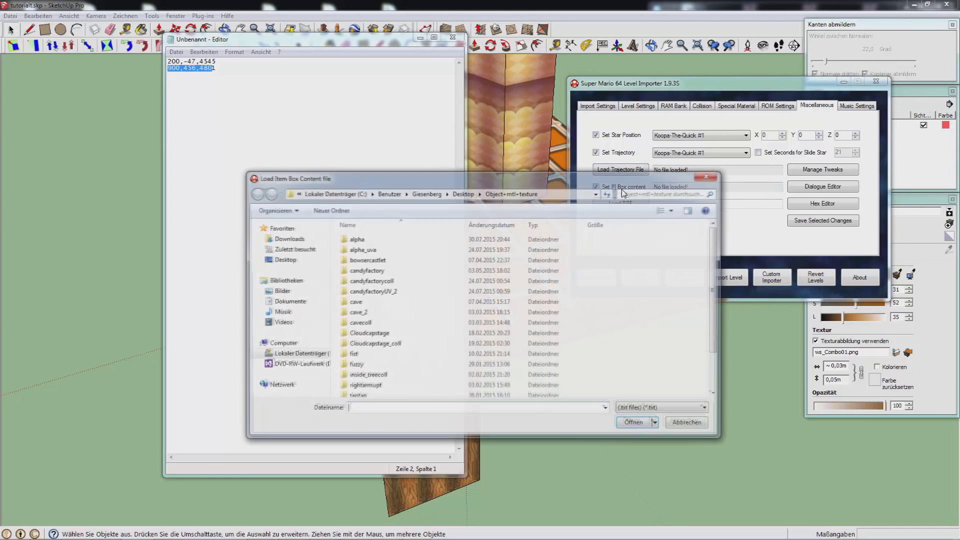
pyautogui.click(708, 175)
pyautogui.press('super')
pyautogui.write('item')
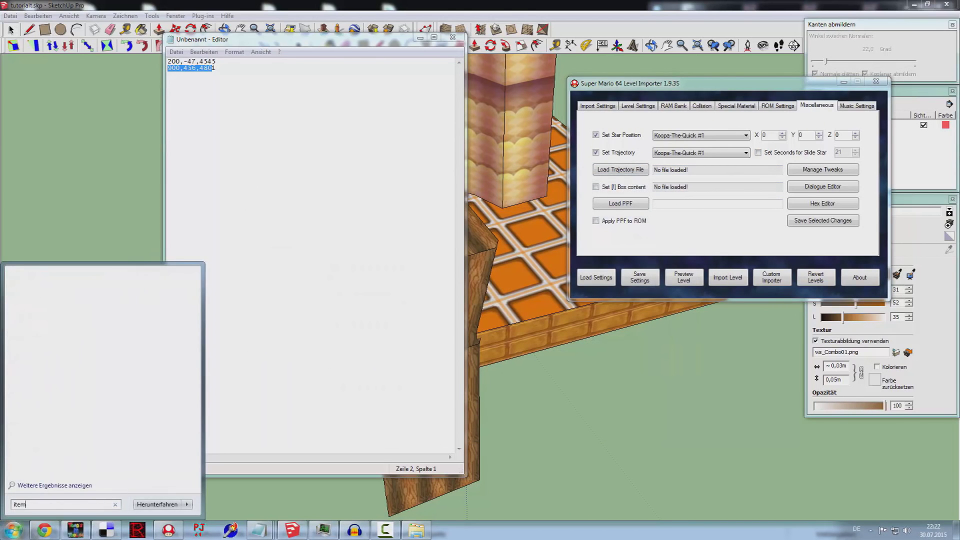
pyautogui.click(62, 379)
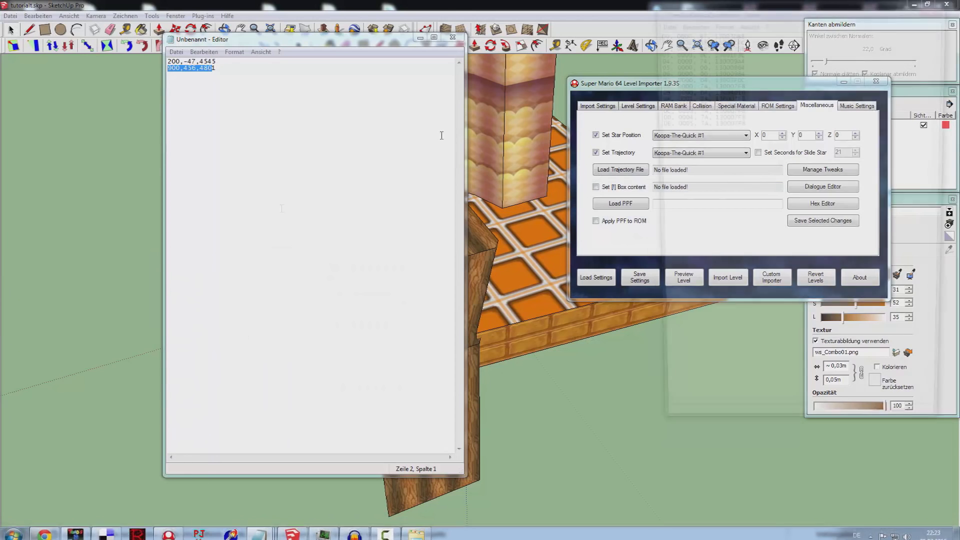
pyautogui.moveTo(769, 13); pyautogui.dragTo(276, 61)
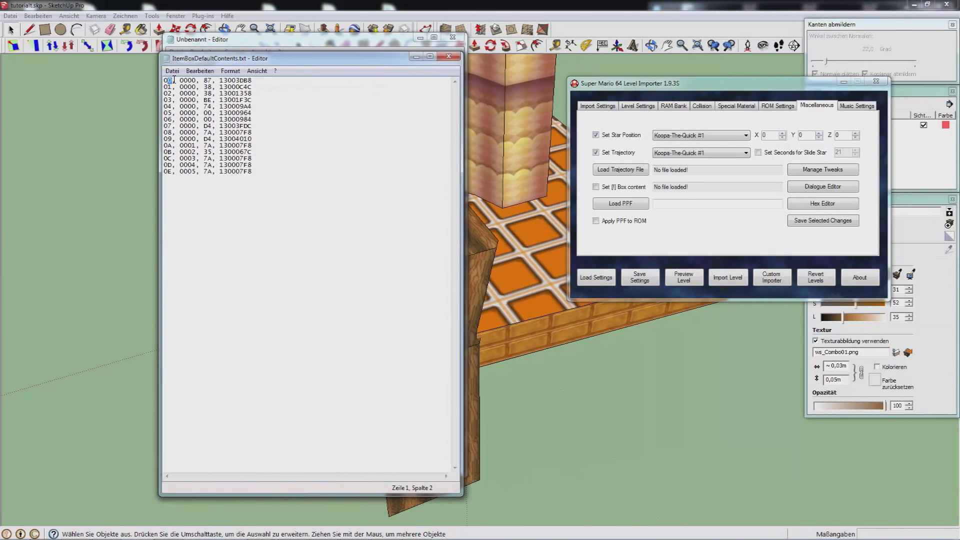
# Examine each value of the first item box entry and the entries from 05 to 0E, and close the file
pyautogui.moveTo(173, 80); pyautogui.dragTo(164, 80)
pyautogui.moveTo(197, 81); pyautogui.dragTo(183, 81)
pyautogui.moveTo(212, 81); pyautogui.dragTo(204, 81)
pyautogui.moveTo(252, 81); pyautogui.dragTo(220, 81)
pyautogui.moveTo(265, 179); pyautogui.dragTo(164, 113)
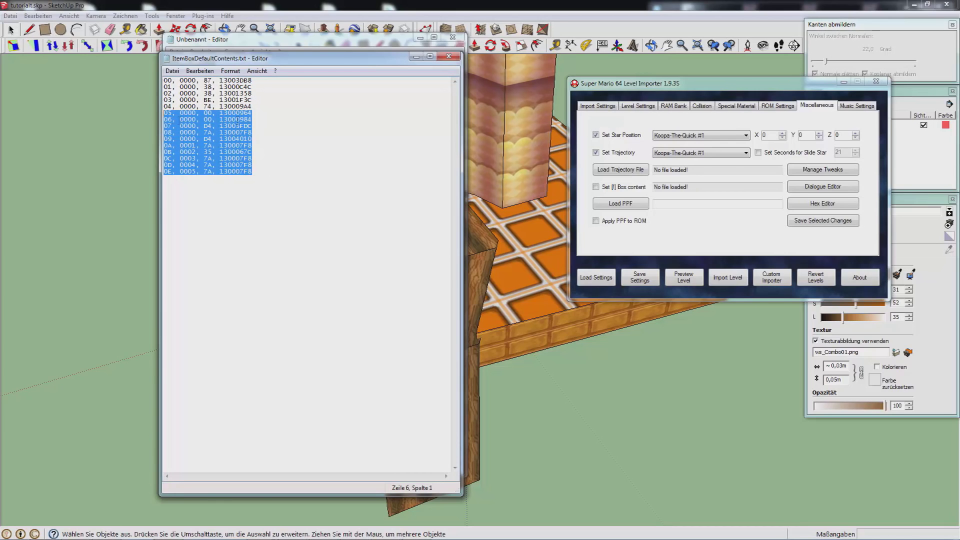
pyautogui.click(454, 56)
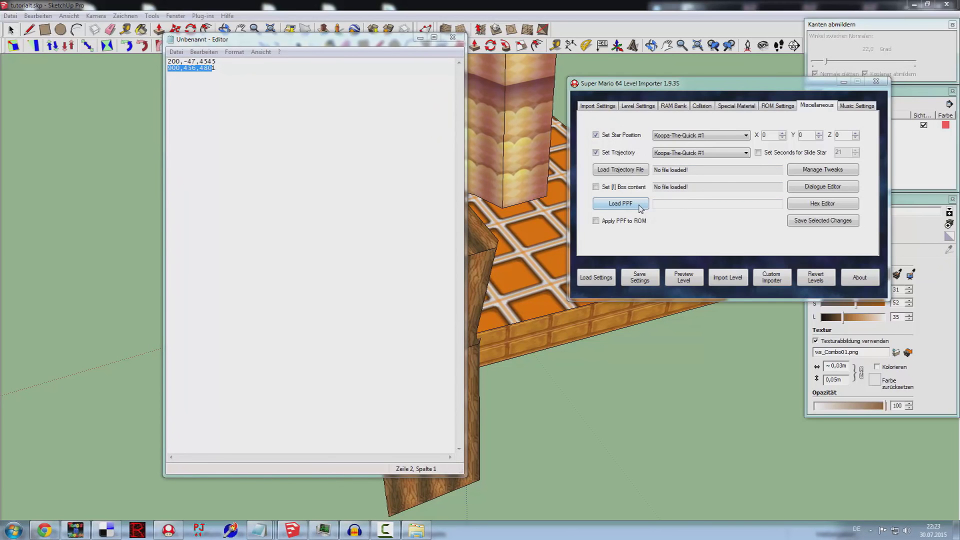
# Enable Apply PPF to ROM without loading a patch file, and open the Level Importer's music settings
pyautogui.click(640, 208)
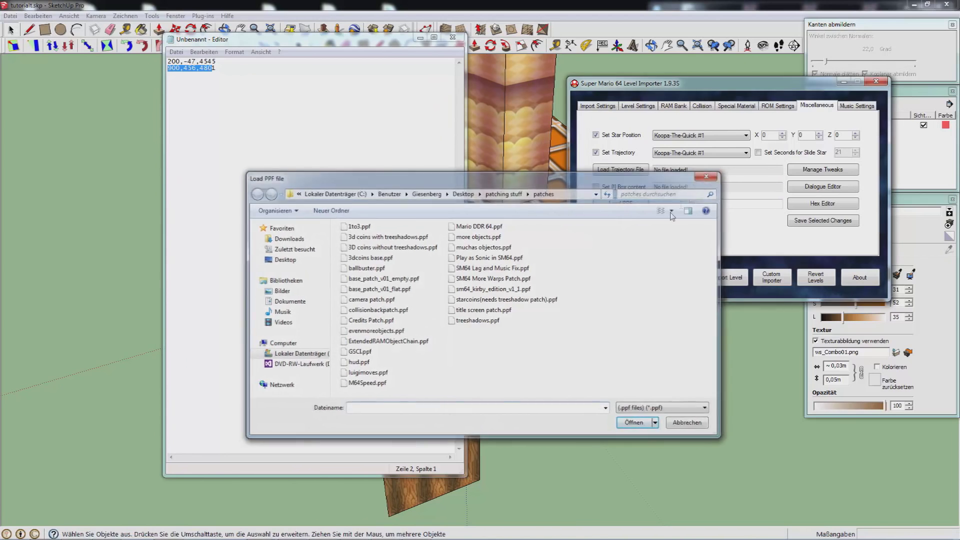
pyautogui.press('Escape')
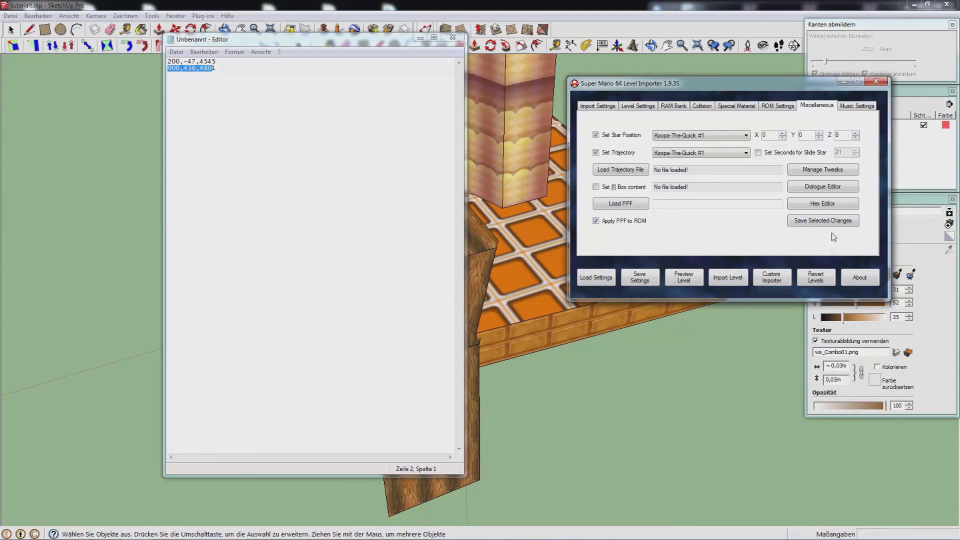
pyautogui.click(866, 110)
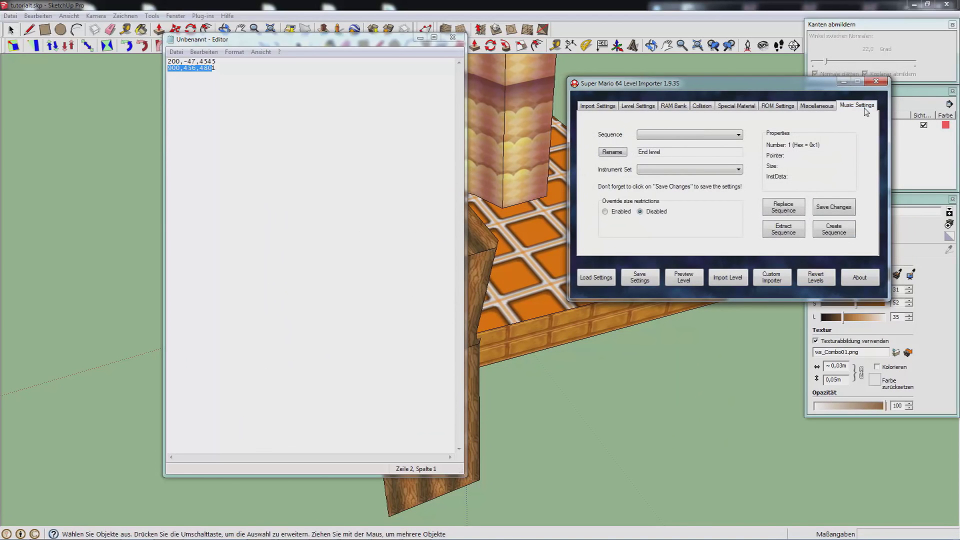